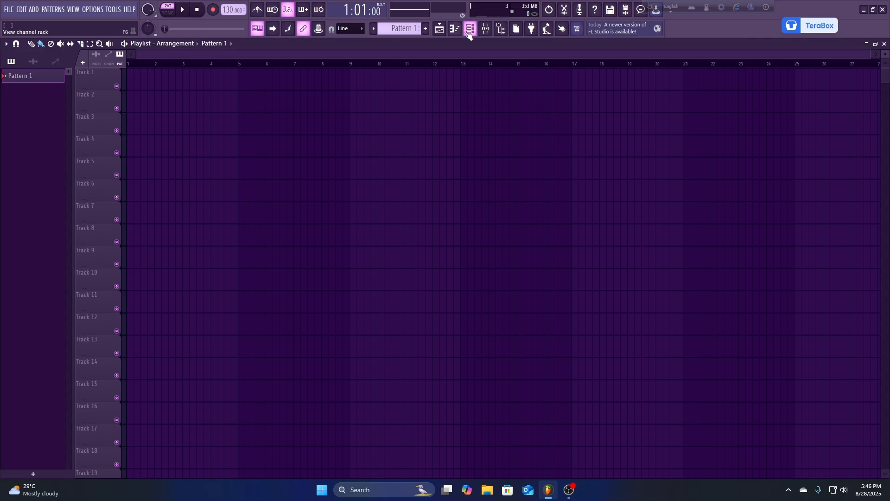
Open the piano roll of the FL Keys channel from the channel rack
{"action": "left_click", "coordinate": [469, 33]}
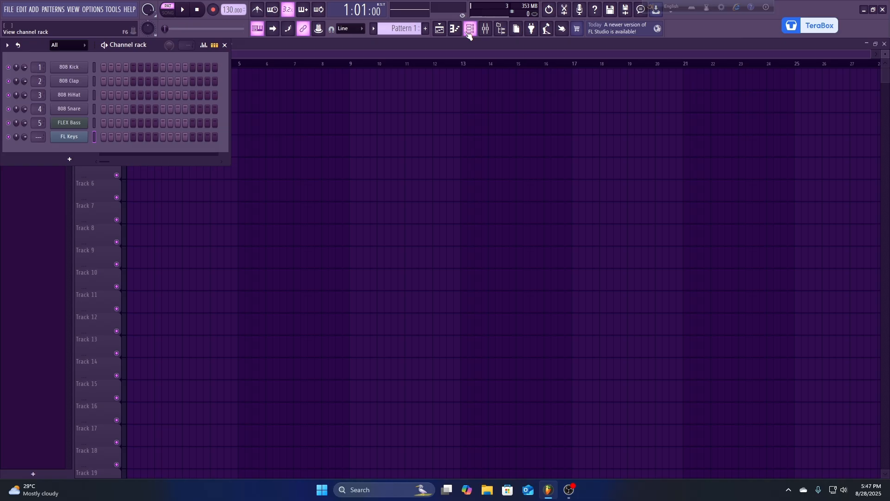
{"action": "right_click", "coordinate": [83, 142]}
{"action": "left_click", "coordinate": [98, 137]}
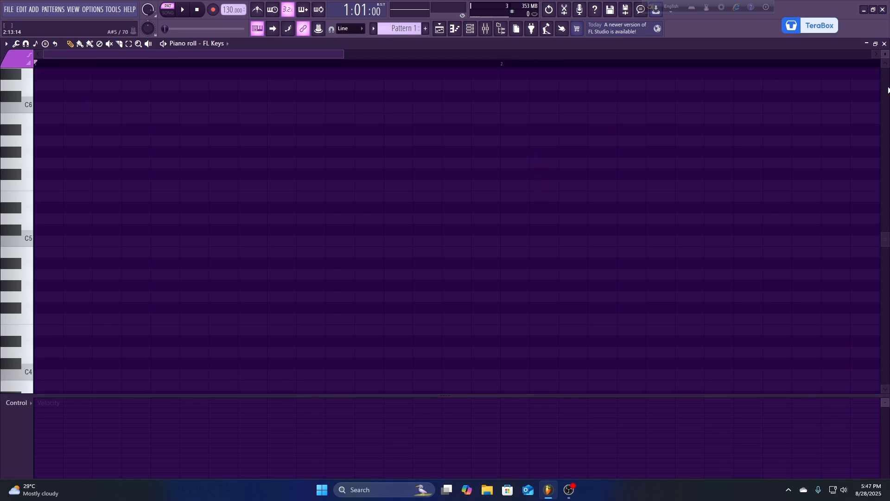
Audition the C5, C6 and C7 keys on the piano roll keyboard to compare the octaves
{"action": "mouse_move", "coordinate": [886, 54]}
{"action": "left_mouse_down"}
{"action": "mouse_move", "coordinate": [886, 73]}
{"action": "mouse_move", "coordinate": [885, 45]}
{"action": "left_mouse_up"}
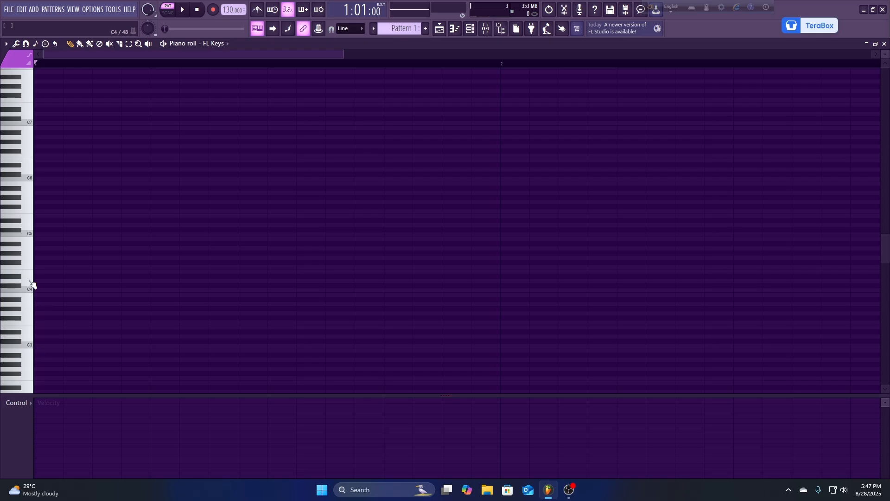
{"action": "left_click", "coordinate": [27, 239]}
{"action": "left_click", "coordinate": [27, 239]}
{"action": "left_click", "coordinate": [26, 239]}
{"action": "left_click", "coordinate": [26, 239]}
{"action": "left_click", "coordinate": [30, 179]}
{"action": "left_click", "coordinate": [30, 179]}
{"action": "left_click", "coordinate": [30, 179]}
{"action": "left_click", "coordinate": [27, 125]}
{"action": "left_click", "coordinate": [27, 124]}
{"action": "left_click", "coordinate": [27, 124]}
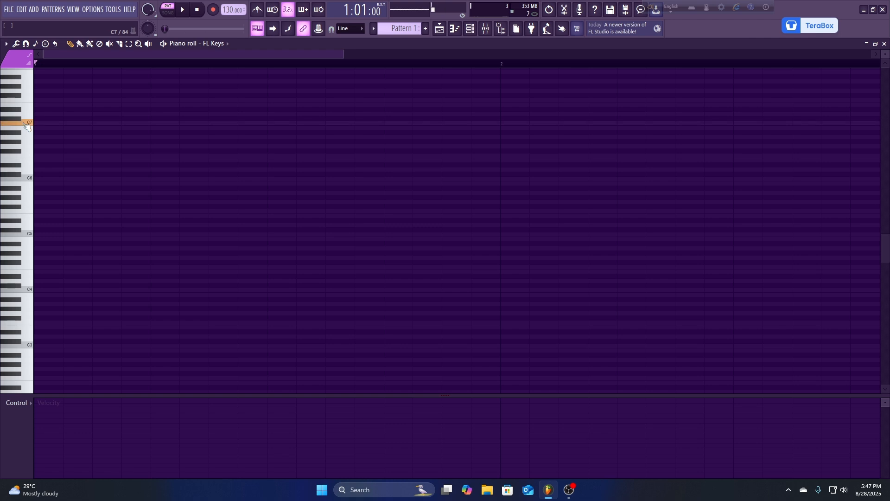
Audition the C4 and C3 keys alongside a temporary C5 note at the start of the pattern
{"action": "left_click", "coordinate": [41, 235]}
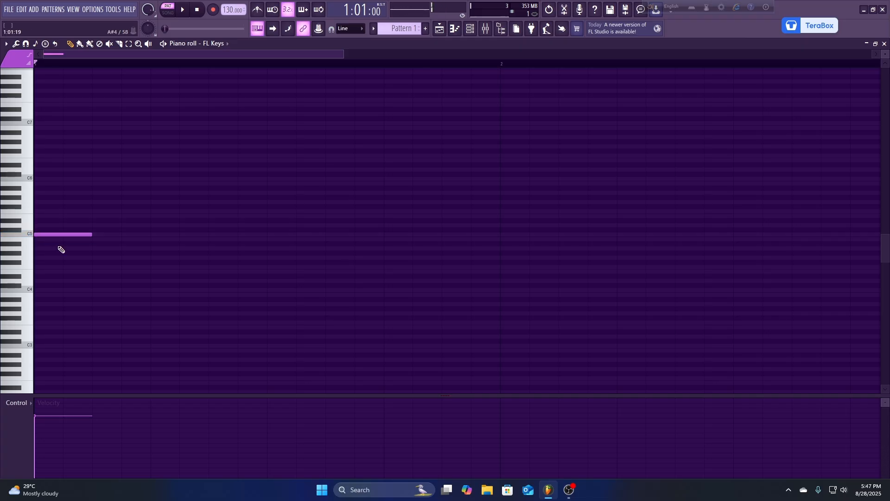
{"action": "left_click", "coordinate": [27, 288]}
{"action": "left_click", "coordinate": [27, 346]}
{"action": "left_click", "coordinate": [28, 347]}
{"action": "left_click", "coordinate": [28, 347]}
{"action": "scroll", "coordinate": [29, 331], "scroll_direction": "down", "scroll_amount": 6}
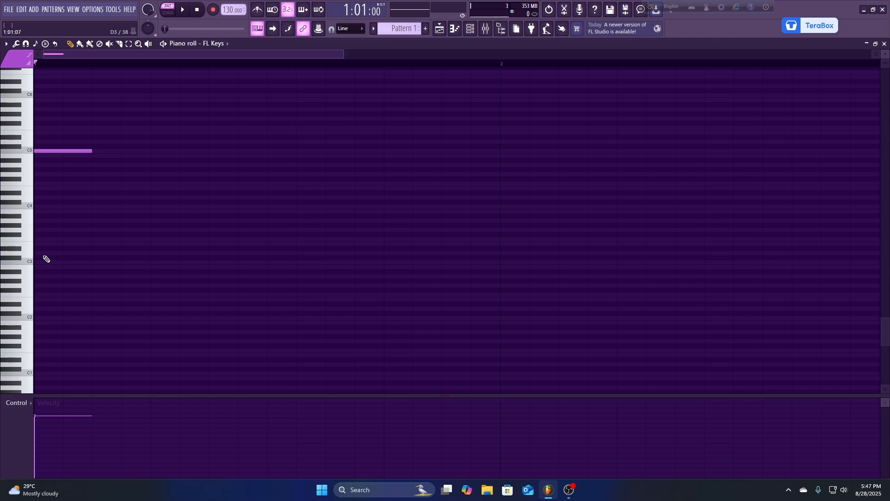
{"action": "right_click", "coordinate": [87, 152]}
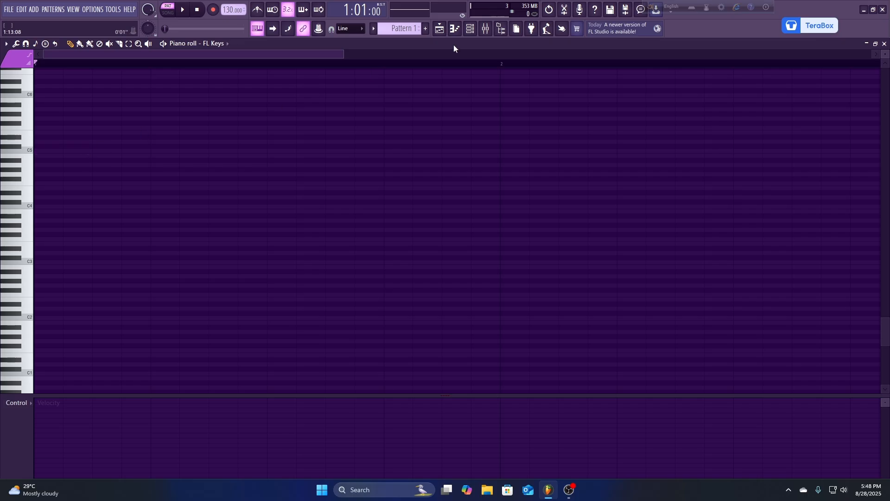
Draw a C5 note at the start of the pattern and a C#5 note directly after it at 1:03
{"action": "left_click", "coordinate": [5, 149]}
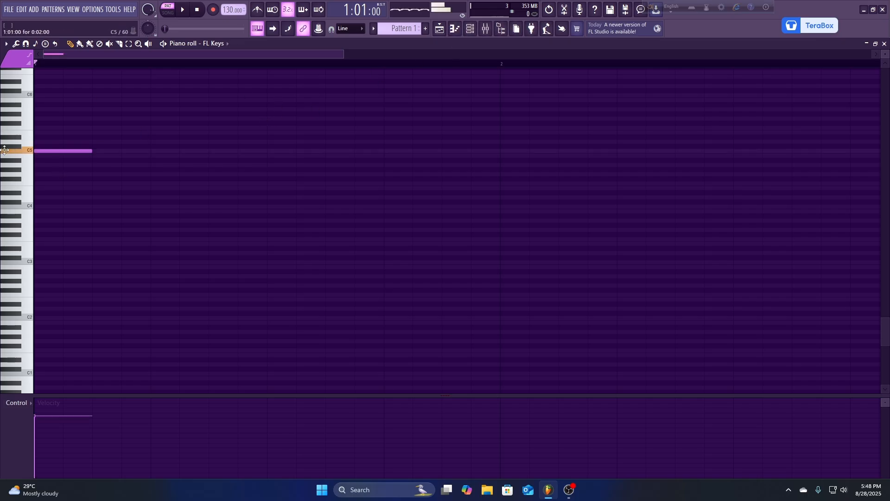
{"action": "scroll", "coordinate": [47, 174], "scroll_direction": "up", "scroll_amount": 1}
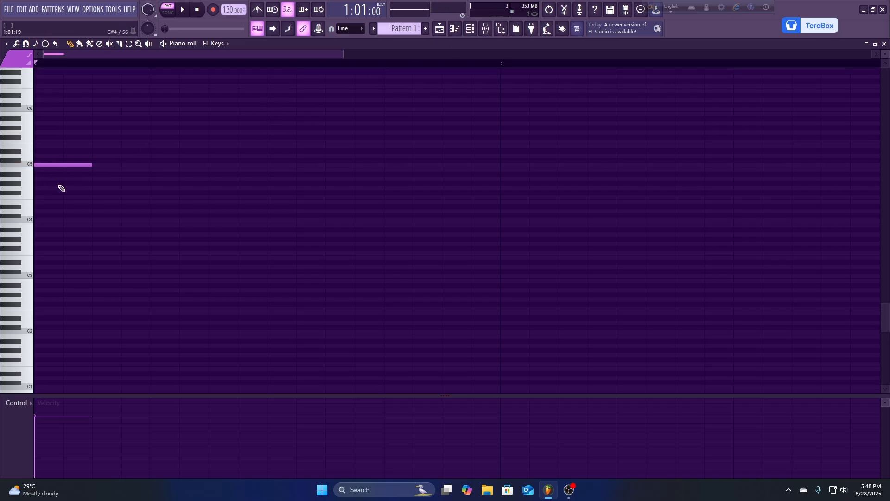
{"action": "scroll", "coordinate": [41, 203], "scroll_direction": "up", "scroll_amount": 4, "text": "ctrl"}
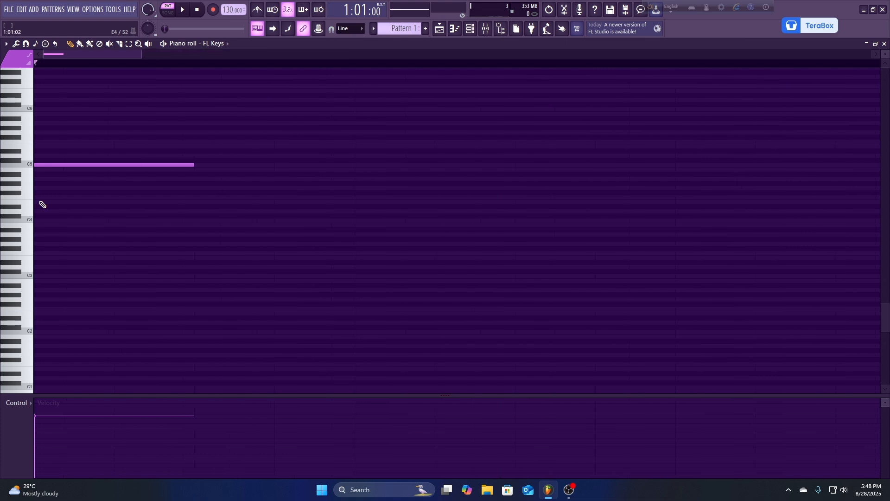
{"action": "left_click", "coordinate": [213, 160]}
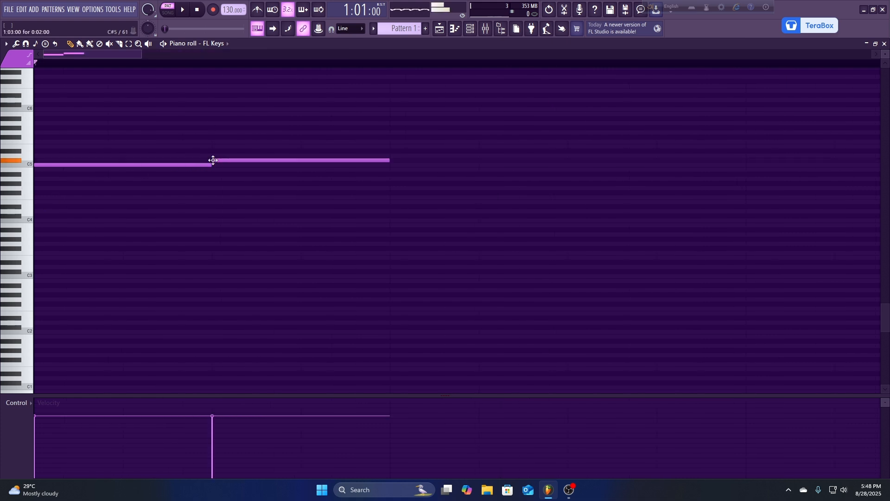
Play back the C#5 note on its own from 1:03, clearing both test notes from the piano roll
{"action": "right_click", "coordinate": [198, 165]}
{"action": "left_click", "coordinate": [213, 63]}
{"action": "key", "text": "space"}
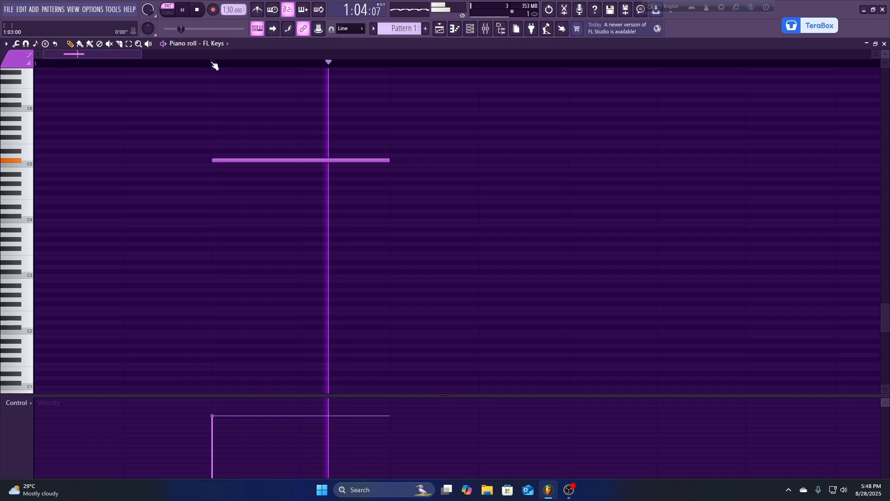
{"action": "key", "text": "space"}
{"action": "key", "text": "space"}
{"action": "key", "text": "space"}
{"action": "right_click", "coordinate": [251, 161]}
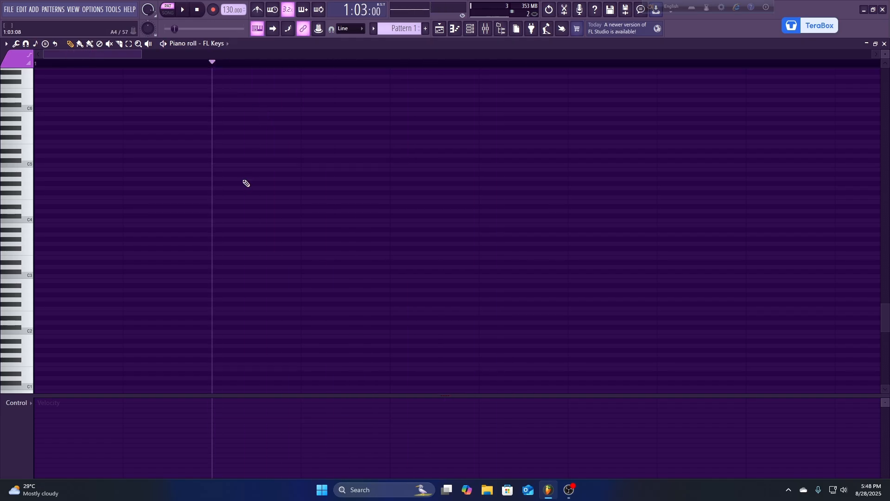
Draw a C4 note at the start of the FL Keys pattern
{"action": "scroll", "coordinate": [244, 181], "scroll_direction": "down", "scroll_amount": 6}
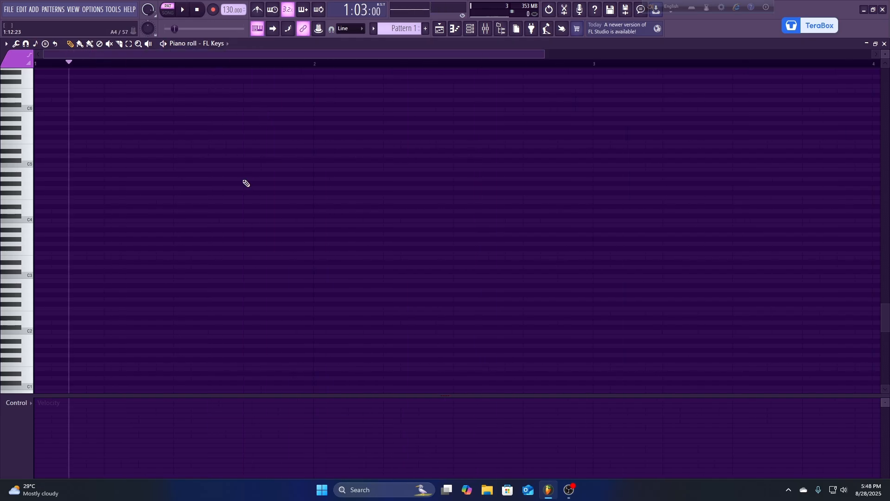
{"action": "scroll", "coordinate": [244, 183], "scroll_direction": "up", "scroll_amount": 2}
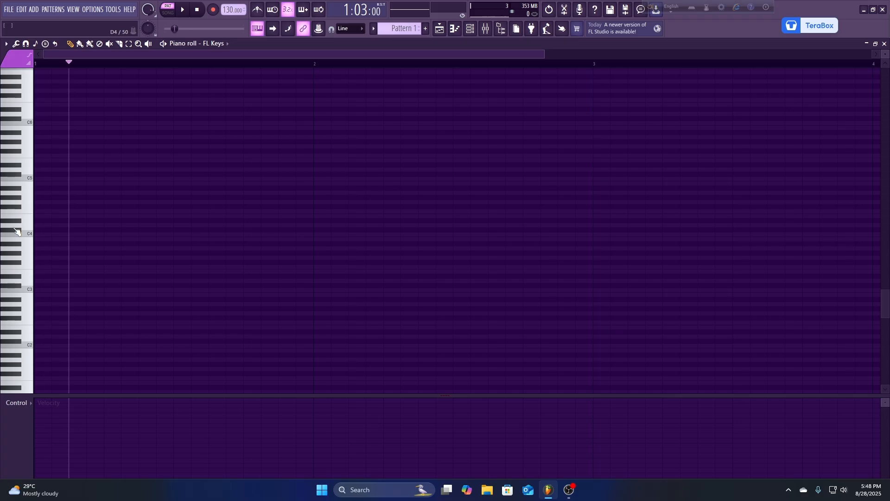
{"action": "scroll", "coordinate": [18, 239], "scroll_direction": "up", "scroll_amount": 4}
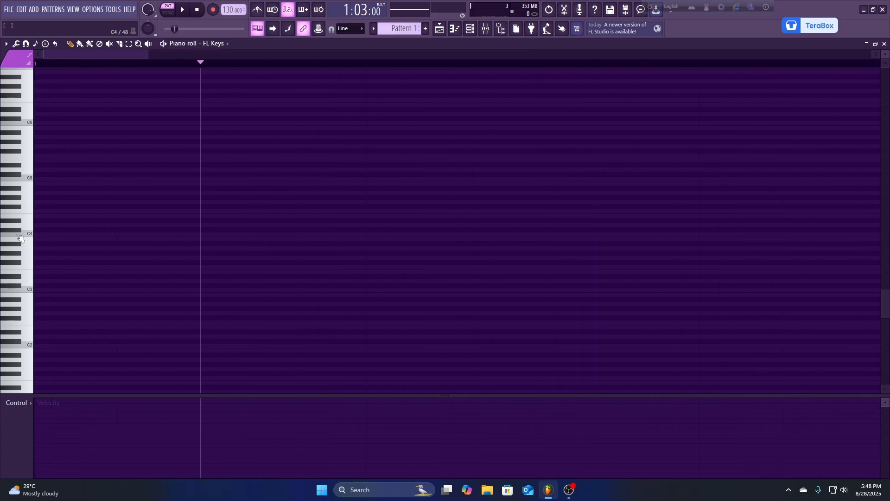
{"action": "left_click", "coordinate": [39, 235]}
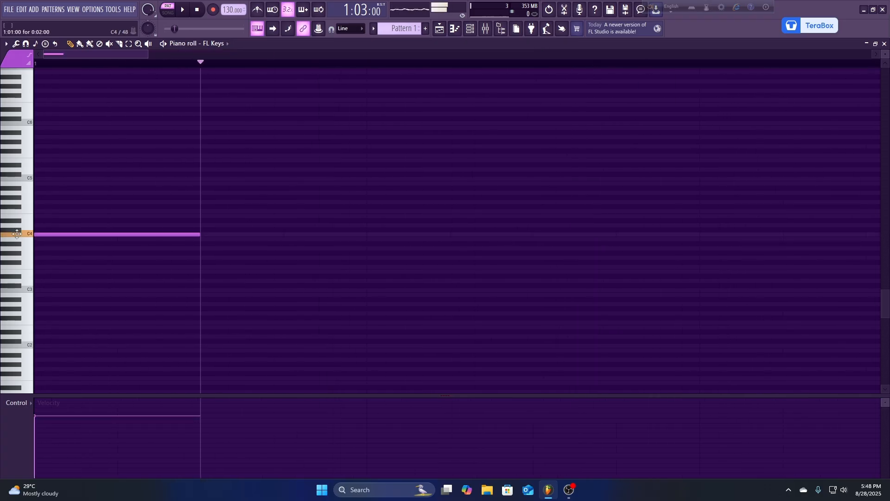
Try a C5 note at 1:03 as the octave above the C4 note, and remove it
{"action": "left_click", "coordinate": [204, 181]}
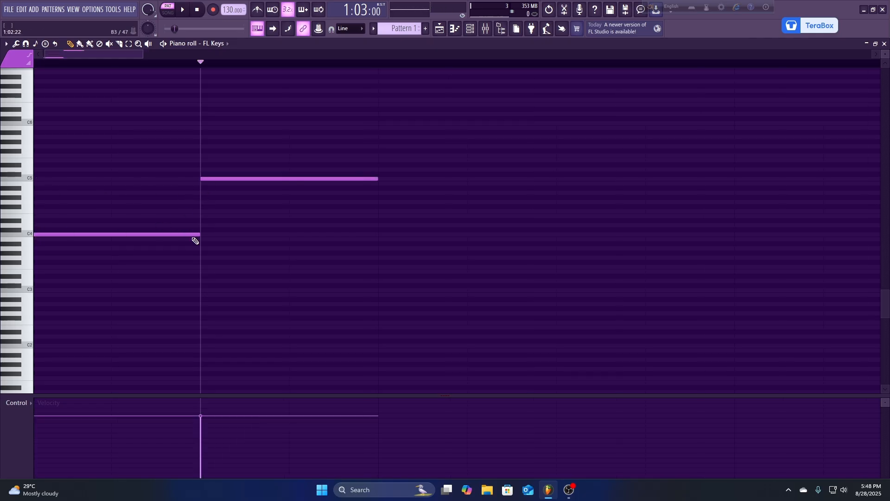
{"action": "scroll", "coordinate": [112, 238], "scroll_direction": "down", "scroll_amount": 2}
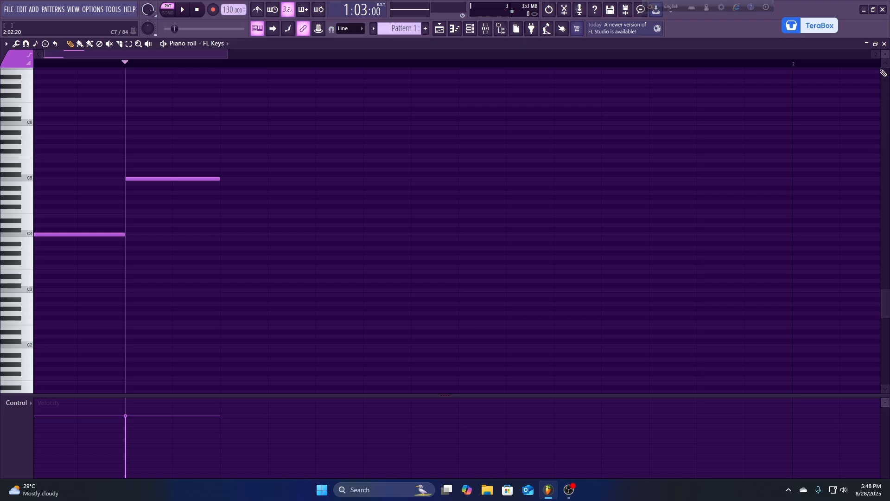
{"action": "left_click_drag", "start_coordinate": [885, 54], "coordinate": [886, 35]}
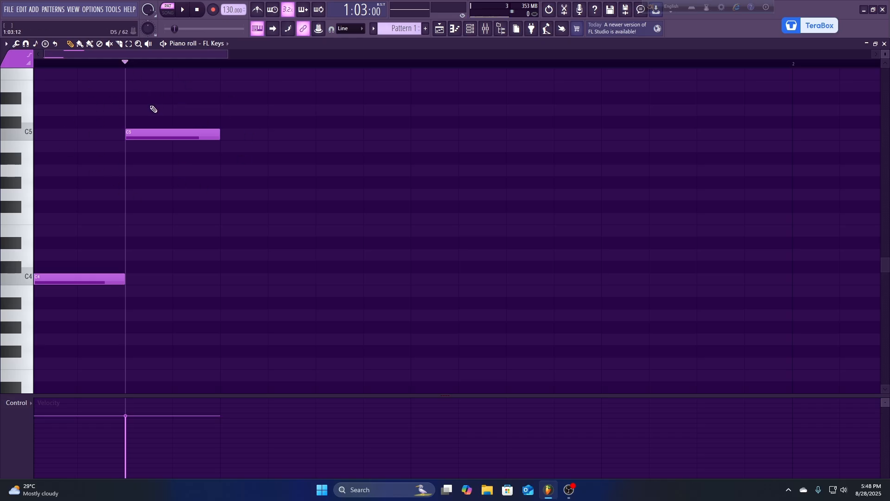
{"action": "right_click", "coordinate": [160, 134]}
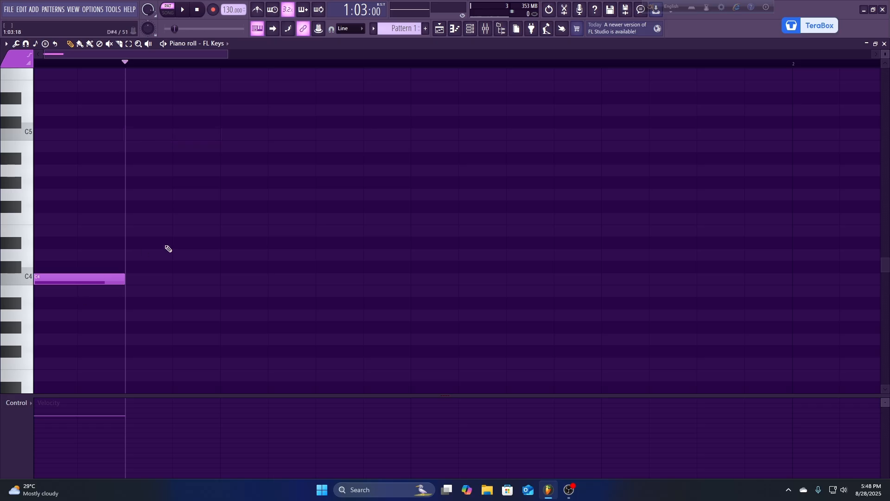
Complete an ascending C major scale after the C4 note with consecutive D4, E4, F4, G4, A4, B4 and C5 notes
{"action": "scroll", "coordinate": [143, 297], "scroll_direction": "down", "scroll_amount": 3}
{"action": "left_click", "coordinate": [85, 256]}
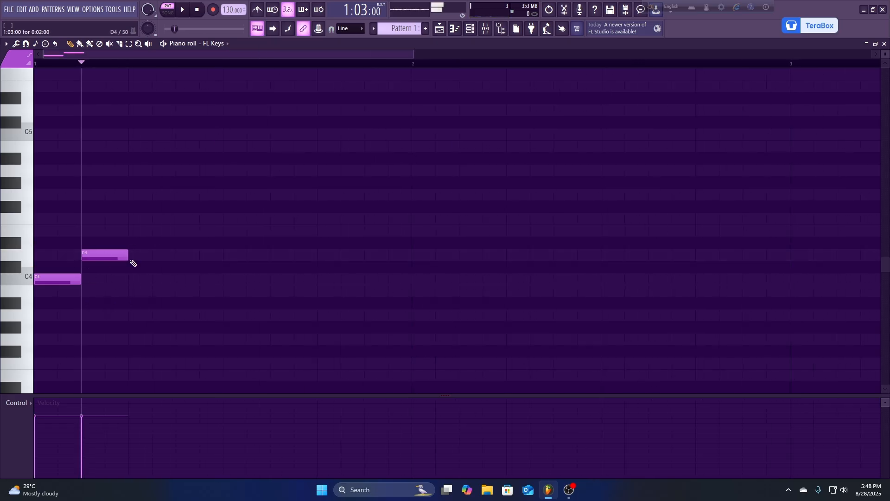
{"action": "left_click", "coordinate": [134, 231]}
{"action": "left_click", "coordinate": [181, 219]}
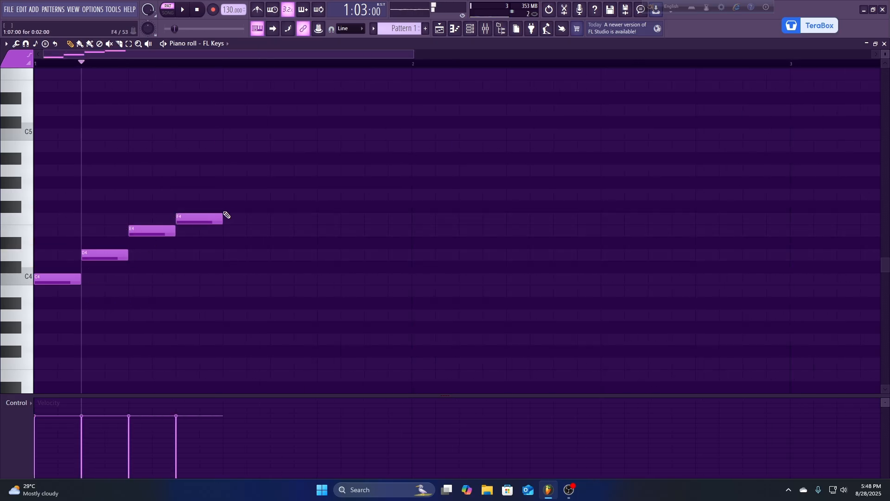
{"action": "left_click", "coordinate": [228, 195]}
{"action": "left_click", "coordinate": [276, 170]}
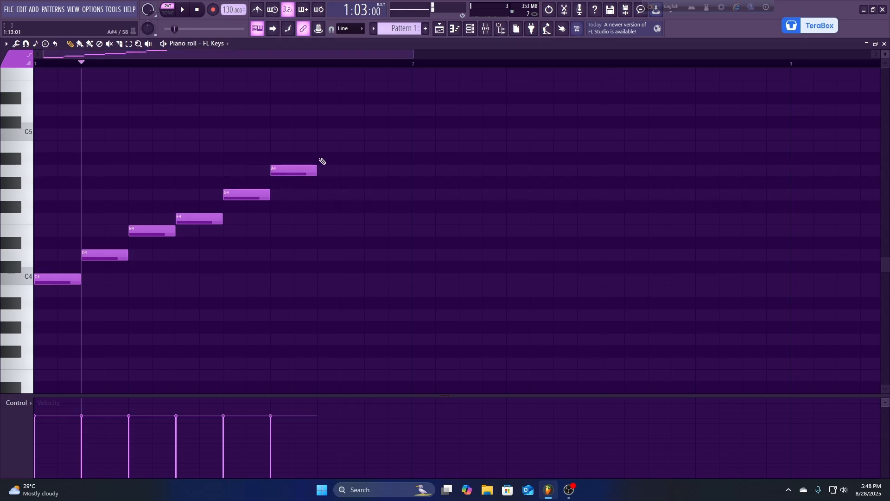
{"action": "left_click", "coordinate": [324, 146]}
{"action": "left_click", "coordinate": [369, 134]}
{"action": "scroll", "coordinate": [423, 302], "scroll_direction": "down", "scroll_amount": 3}
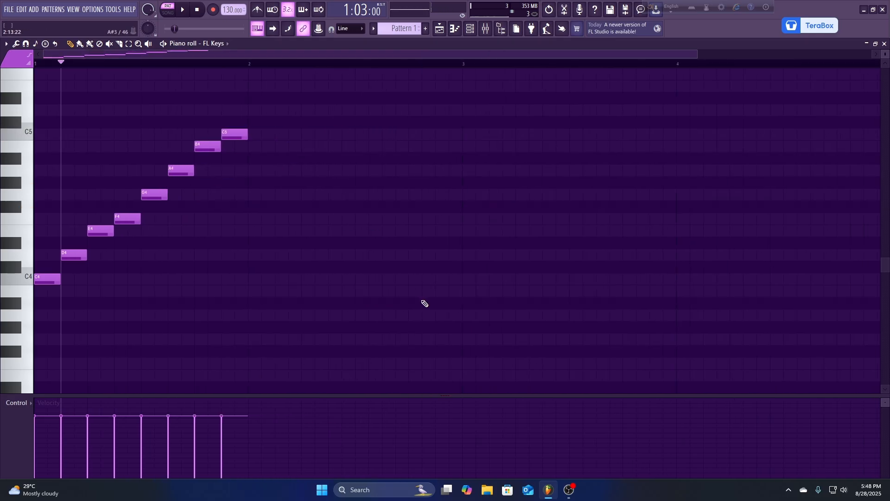
{"action": "scroll", "coordinate": [36, 281], "scroll_direction": "up", "scroll_amount": 3}
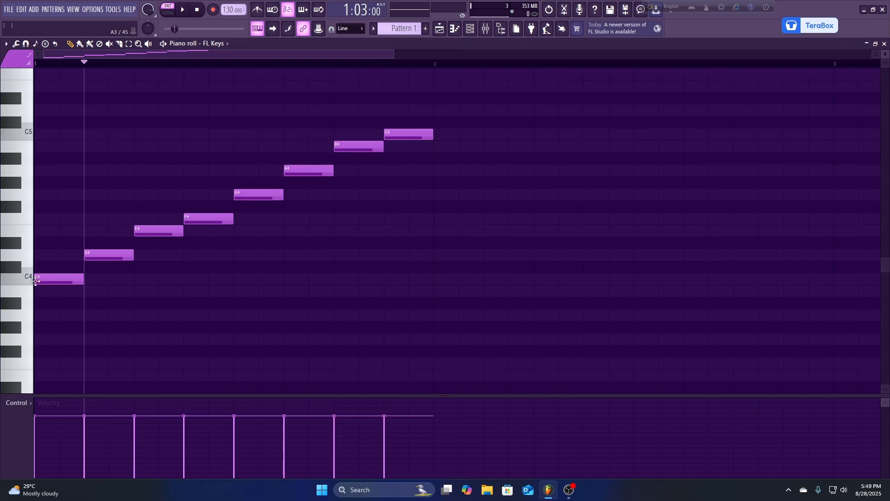
Place Pattern 1 on Track 1 of the playlist at bar 1
{"action": "left_click", "coordinate": [442, 32]}
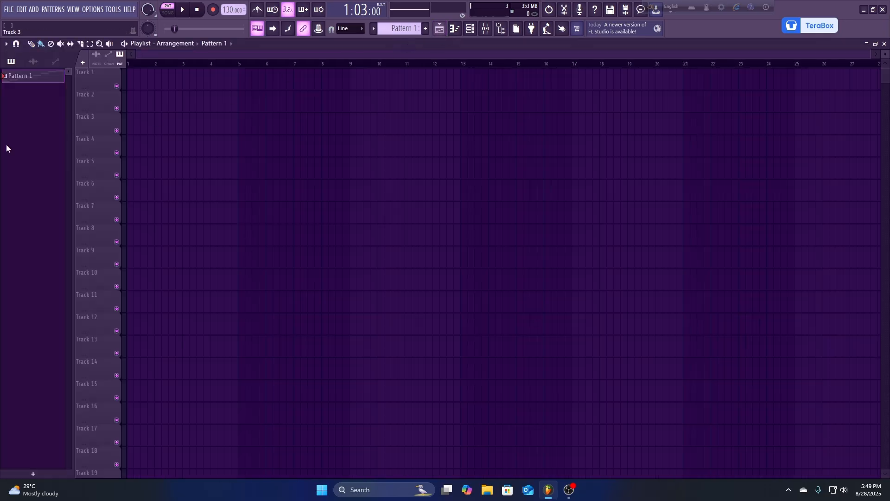
{"action": "left_click_drag", "start_coordinate": [33, 76], "coordinate": [129, 79]}
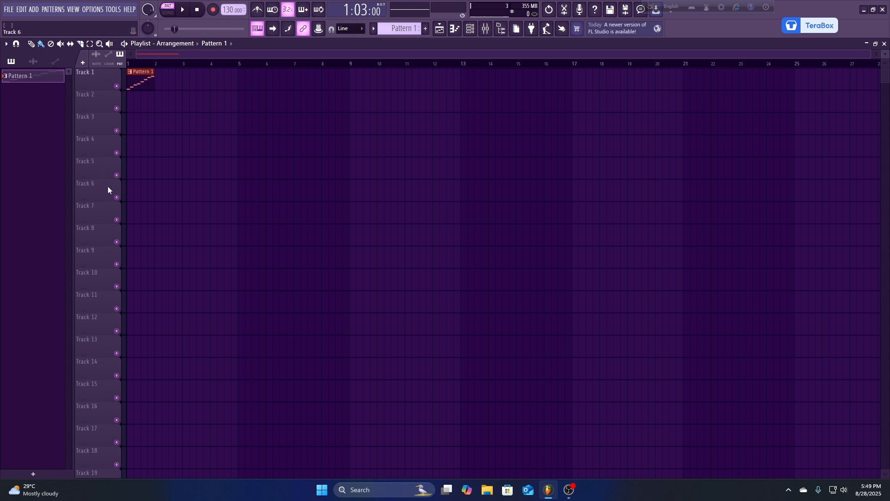
Consolidate Track 1 into a WAV audio clip with a minimized render
{"action": "scroll", "coordinate": [96, 188], "scroll_direction": "up", "scroll_amount": 3}
{"action": "right_click", "coordinate": [98, 71]}
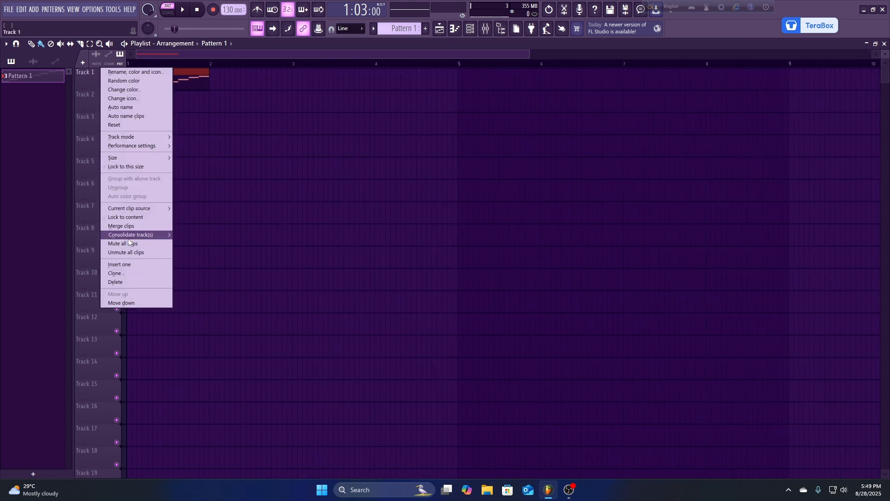
{"action": "left_click", "coordinate": [197, 242]}
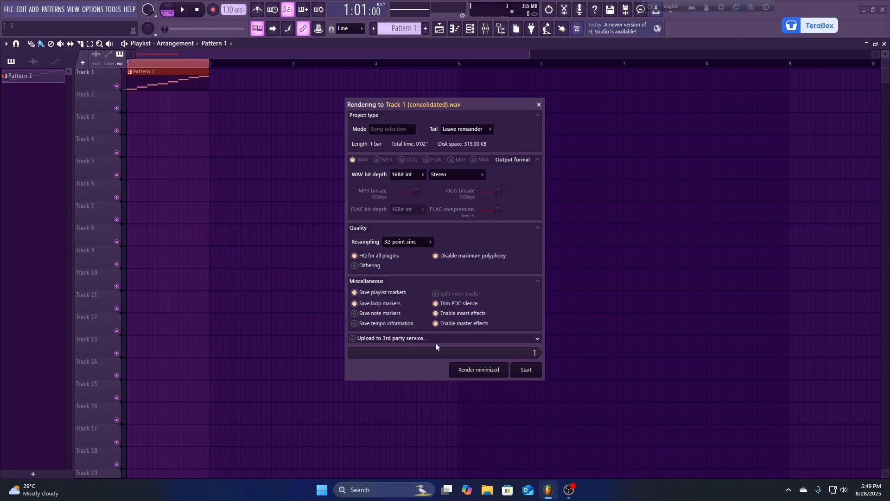
{"action": "left_click", "coordinate": [471, 370]}
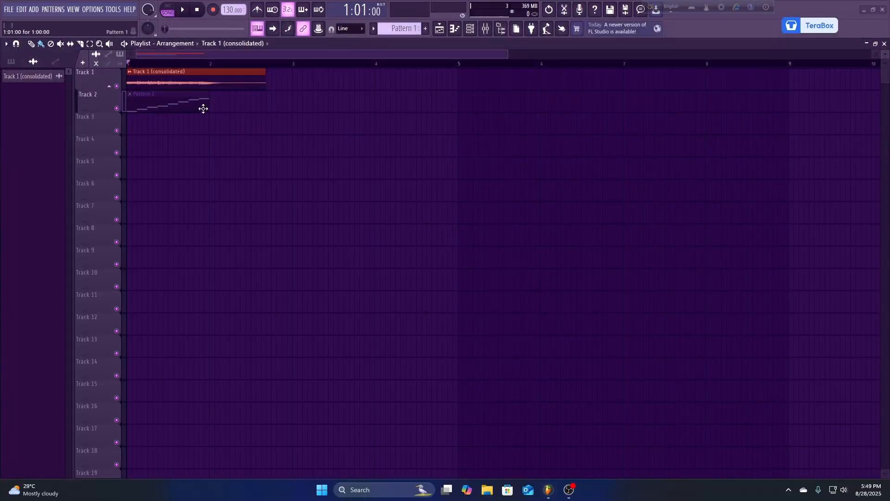
Raise the time-stretching pitch of the consolidated Track 1 audio clip slightly and play the arrangement
{"action": "double_click", "coordinate": [182, 76]}
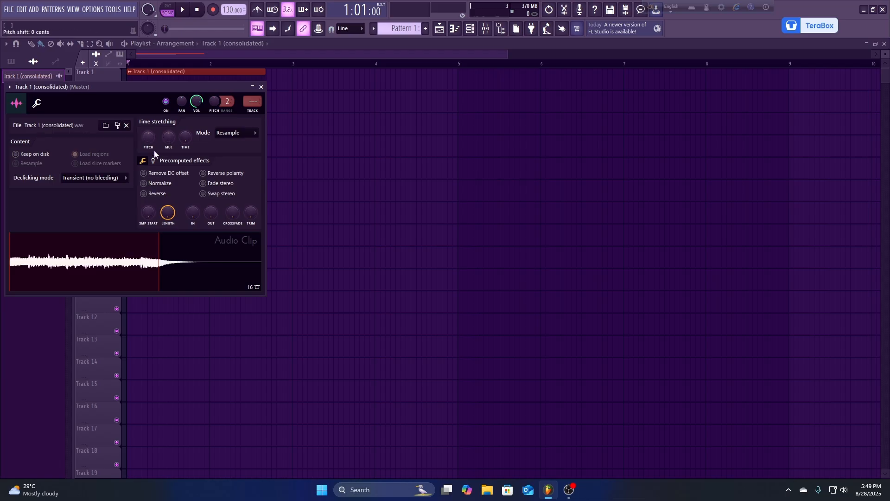
{"action": "left_click_drag", "start_coordinate": [147, 141], "coordinate": [146, 129]}
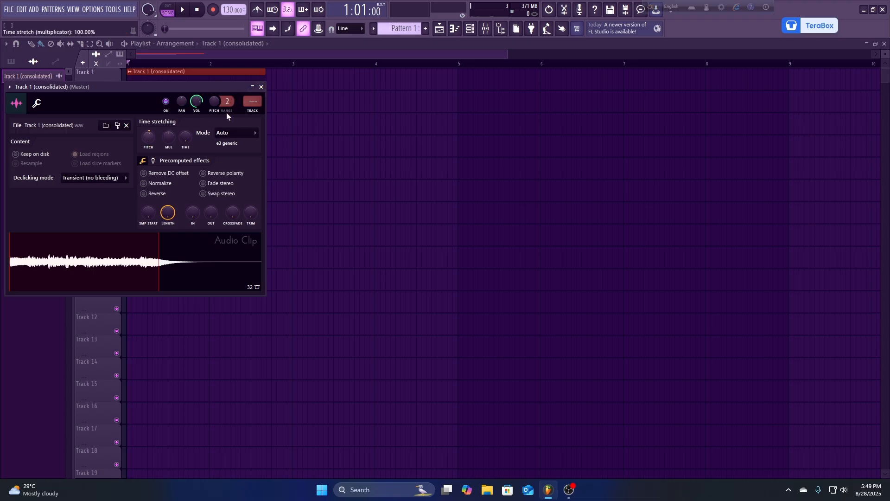
{"action": "left_click", "coordinate": [262, 88]}
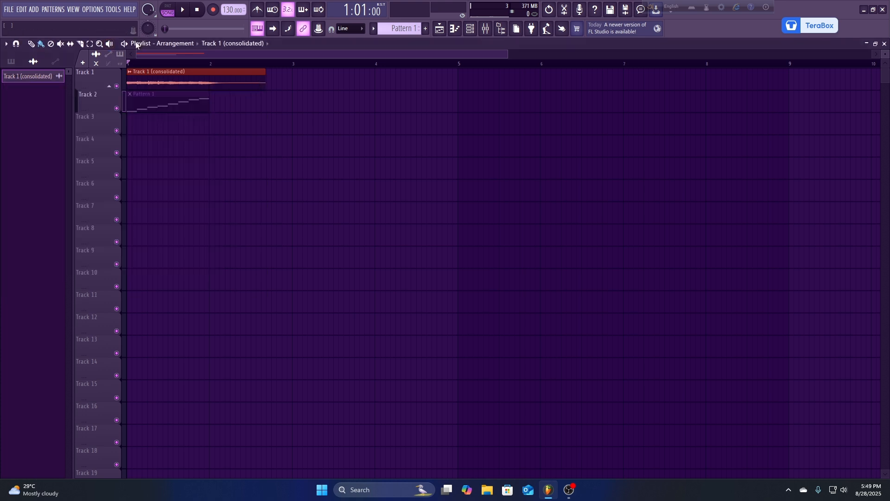
{"action": "key", "text": "space"}
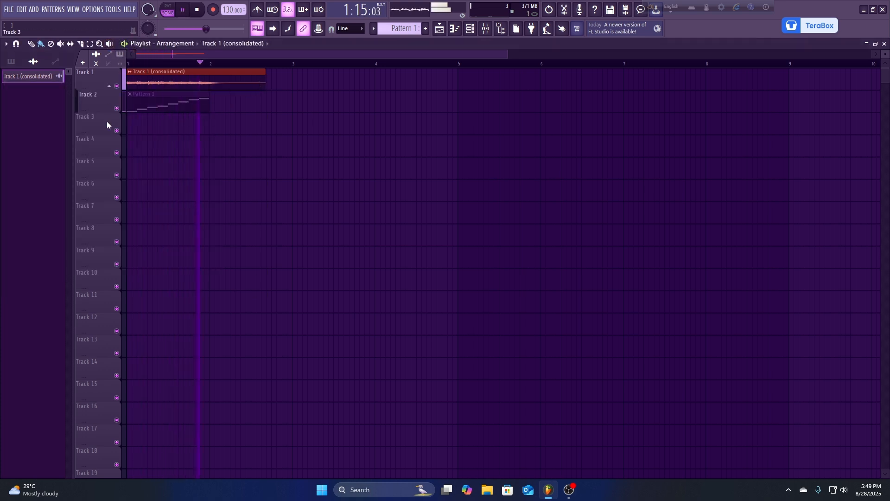
Unmute the Pattern 1 clip and play Track 2 and Track 1 in solo to compare the original scale with the pitch-shifted audio
{"action": "key", "text": "space"}
{"action": "right_click", "coordinate": [116, 108]}
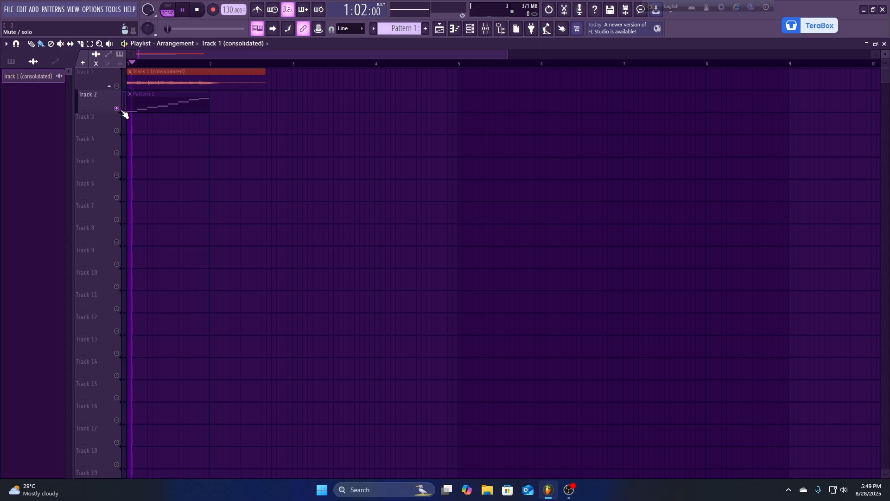
{"action": "left_click", "coordinate": [61, 44]}
{"action": "left_click", "coordinate": [133, 93]}
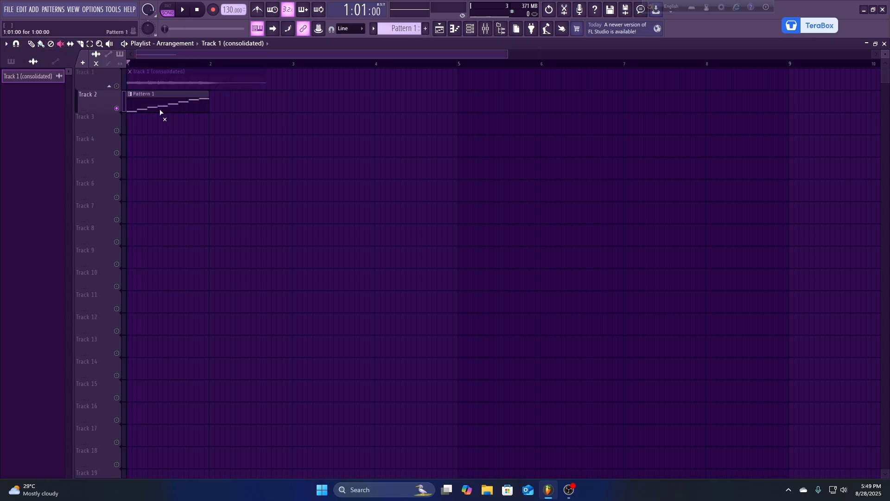
{"action": "key", "text": "space"}
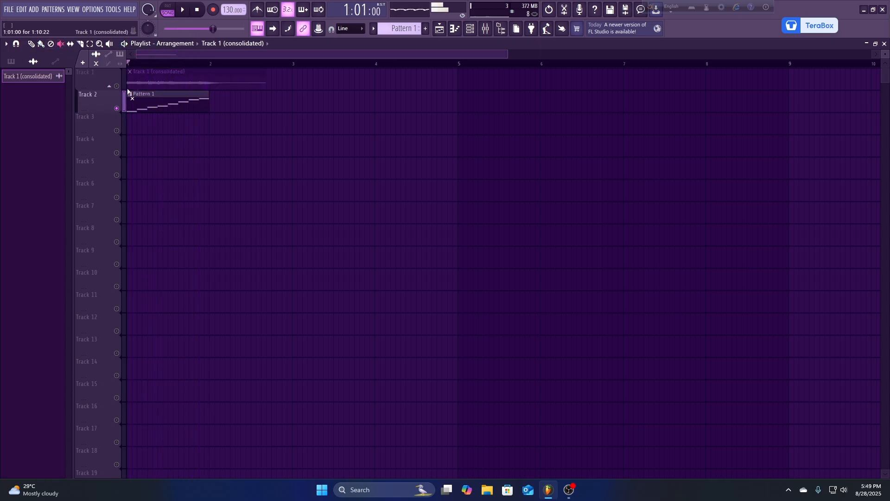
{"action": "right_click", "coordinate": [117, 86]}
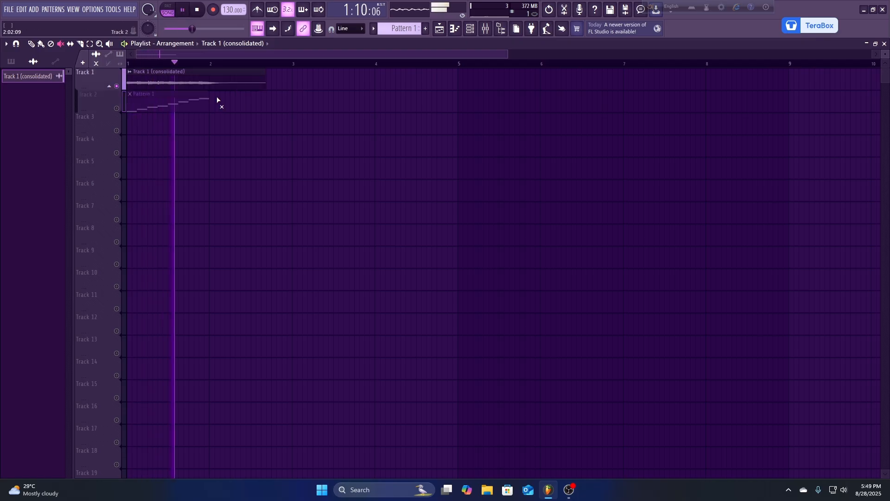
{"action": "key", "text": "space"}
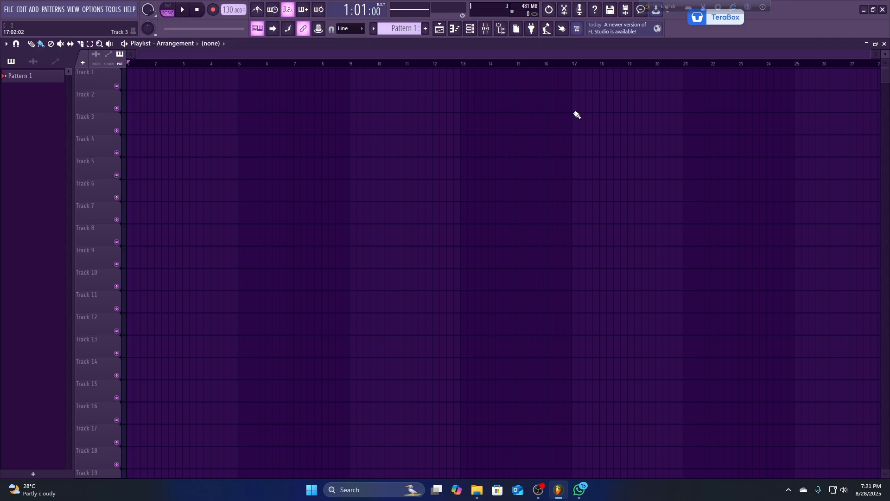
Show the channel rack and open the FL Keys channel in the piano roll
{"action": "left_click", "coordinate": [470, 30]}
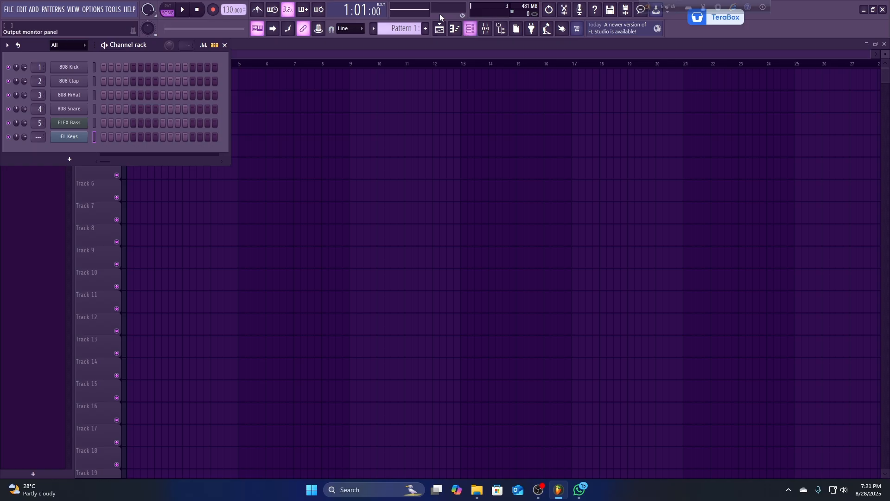
{"action": "right_click", "coordinate": [67, 138]}
{"action": "left_click", "coordinate": [128, 128]}
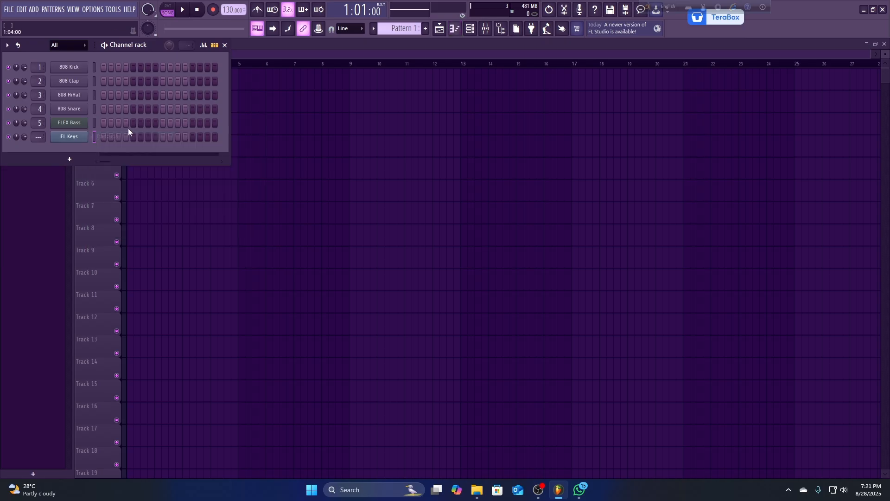
{"action": "right_click", "coordinate": [66, 137]}
{"action": "left_click", "coordinate": [107, 135]}
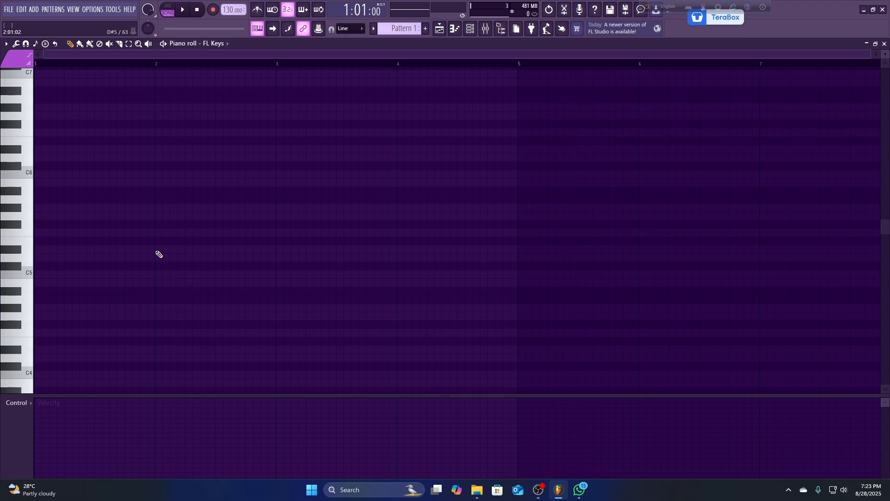
Draw a one-bar C5 note at bar 1 and stack a D5 note of the same length above it
{"action": "left_click", "coordinate": [38, 275]}
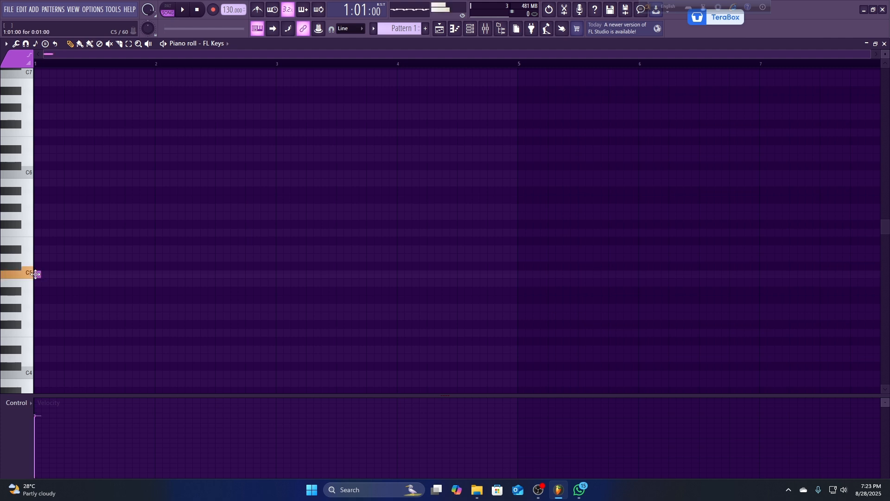
{"action": "left_click_drag", "start_coordinate": [39, 275], "coordinate": [155, 278]}
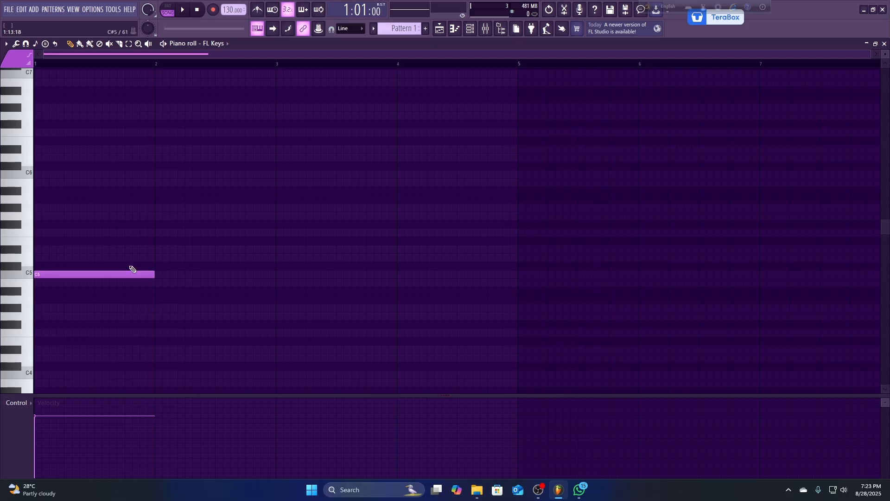
{"action": "mouse_move", "coordinate": [82, 258]}
{"action": "left_mouse_down"}
{"action": "mouse_move", "coordinate": [48, 258]}
{"action": "mouse_move", "coordinate": [89, 269]}
{"action": "left_mouse_up"}
{"action": "right_click", "coordinate": [96, 269]}
{"action": "left_click", "coordinate": [44, 252]}
{"action": "right_click", "coordinate": [49, 253]}
{"action": "left_click_drag", "start_coordinate": [58, 258], "coordinate": [2, 258]}
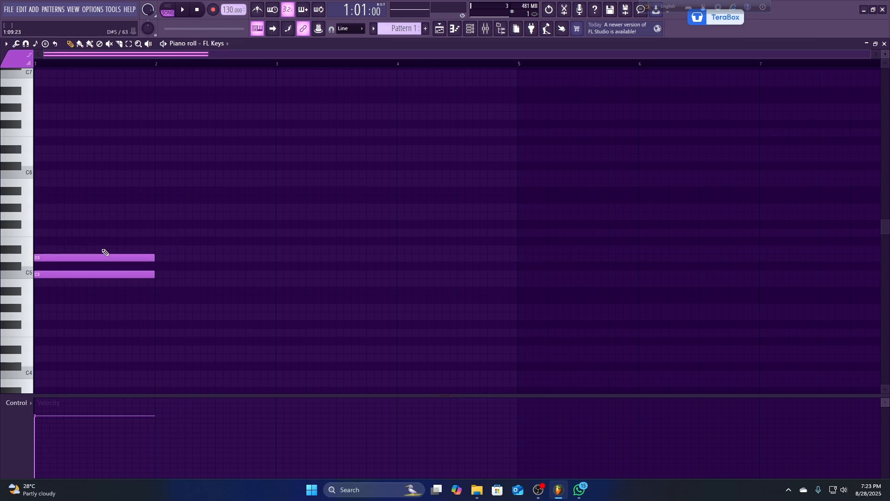
Complete the stacked C major scale at bar 1 with one-bar E5, F5, G5, A5, B5 and C6 notes
{"action": "left_click_drag", "start_coordinate": [63, 241], "coordinate": [12, 238]}
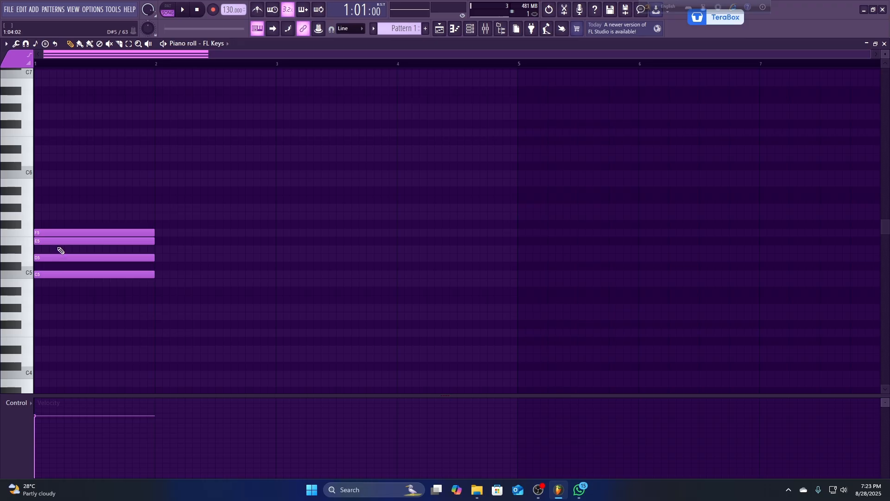
{"action": "left_click", "coordinate": [42, 216]}
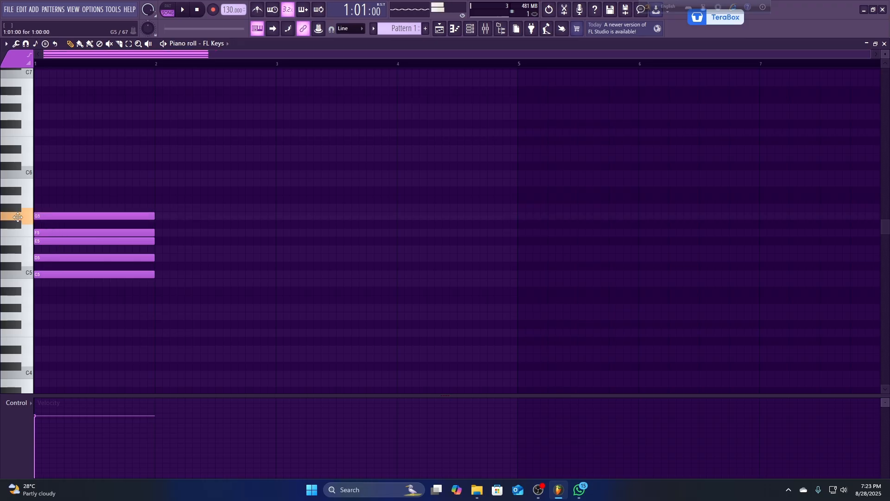
{"action": "left_click", "coordinate": [41, 200]}
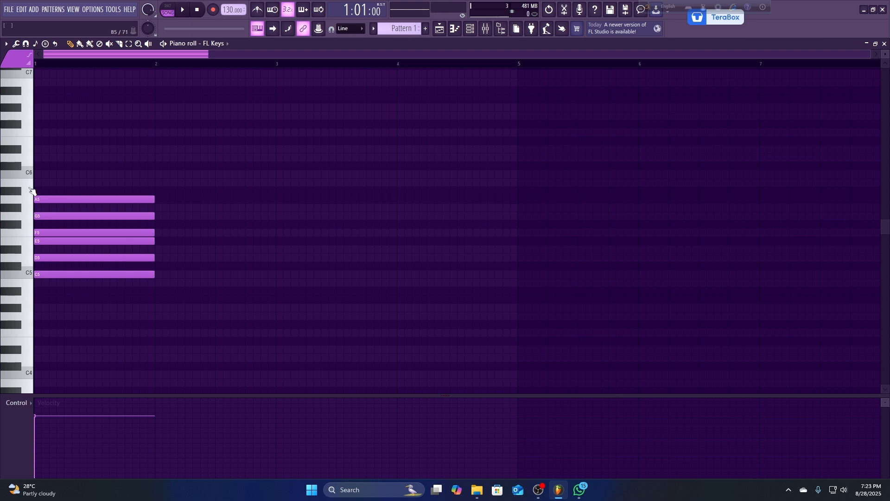
{"action": "left_click", "coordinate": [39, 183]}
{"action": "left_click", "coordinate": [38, 175]}
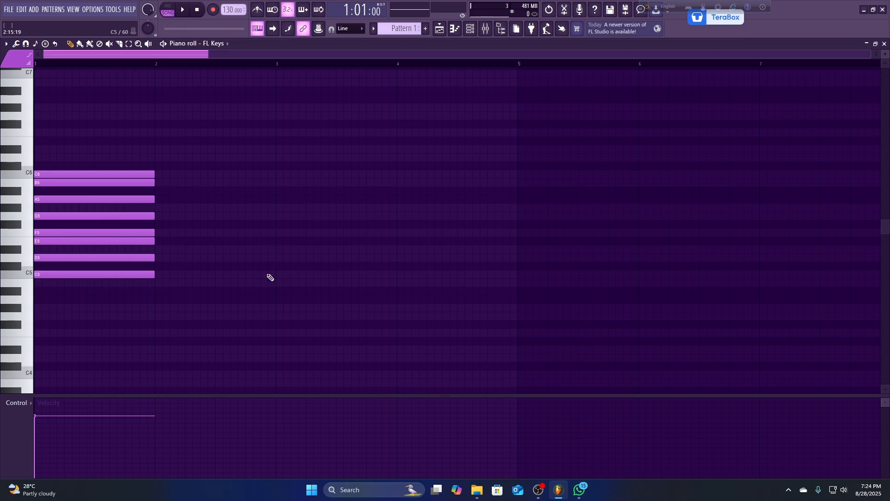
Stack a C natural minor scale of one-bar notes at bar 3: C5, D5, D#5, F5, G5, G#5, A#5 and C6
{"action": "left_click", "coordinate": [278, 275]}
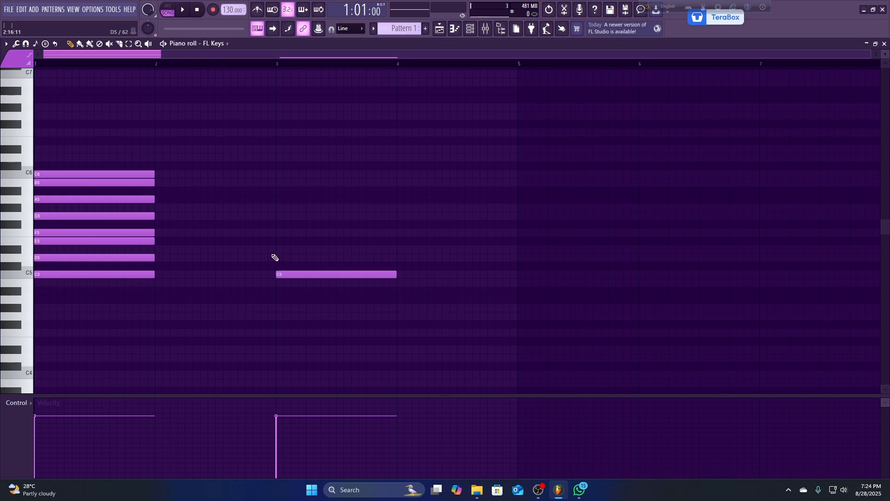
{"action": "left_click", "coordinate": [276, 257]}
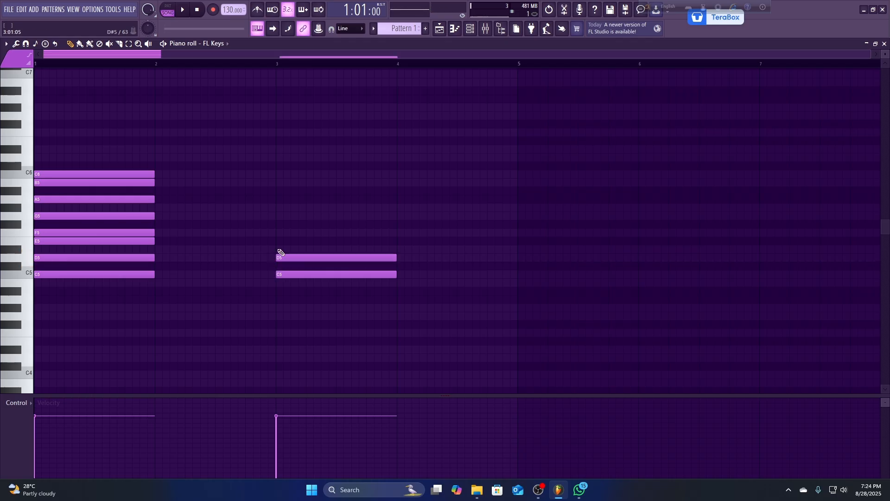
{"action": "left_click", "coordinate": [277, 249]}
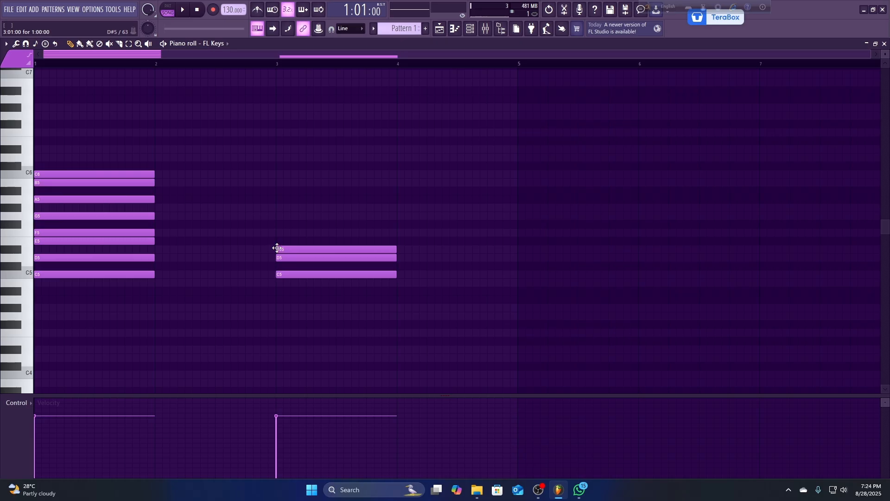
{"action": "left_click", "coordinate": [277, 232]}
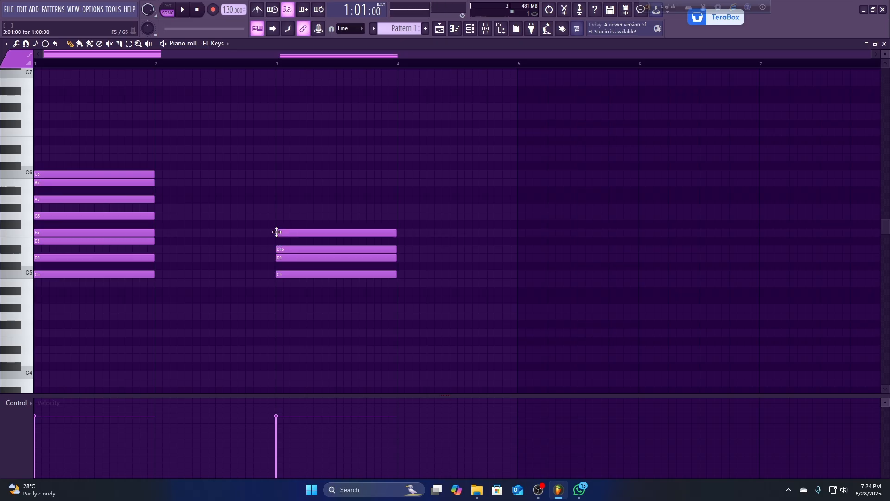
{"action": "left_click", "coordinate": [277, 216]}
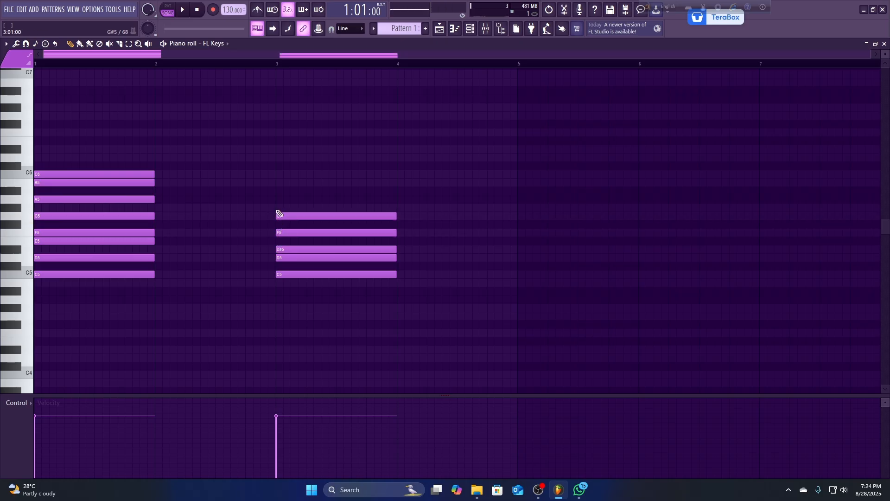
{"action": "left_click", "coordinate": [277, 208]}
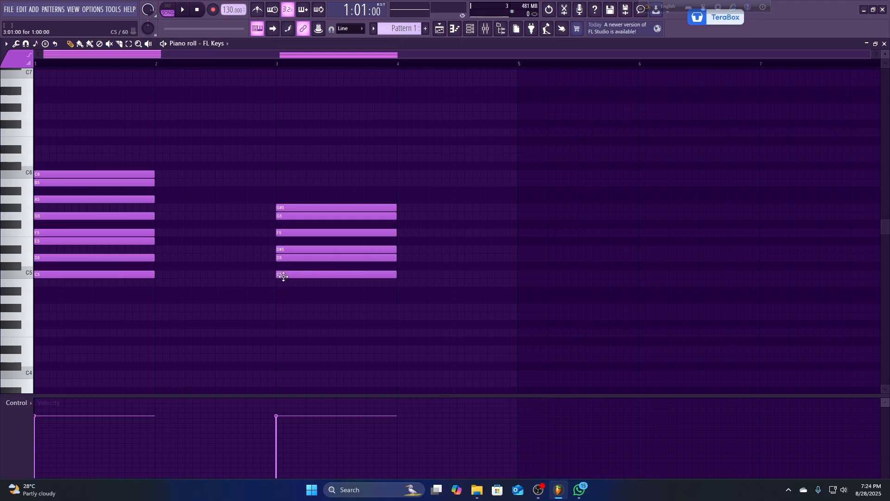
{"action": "left_click", "coordinate": [281, 191]}
{"action": "left_click", "coordinate": [281, 175]}
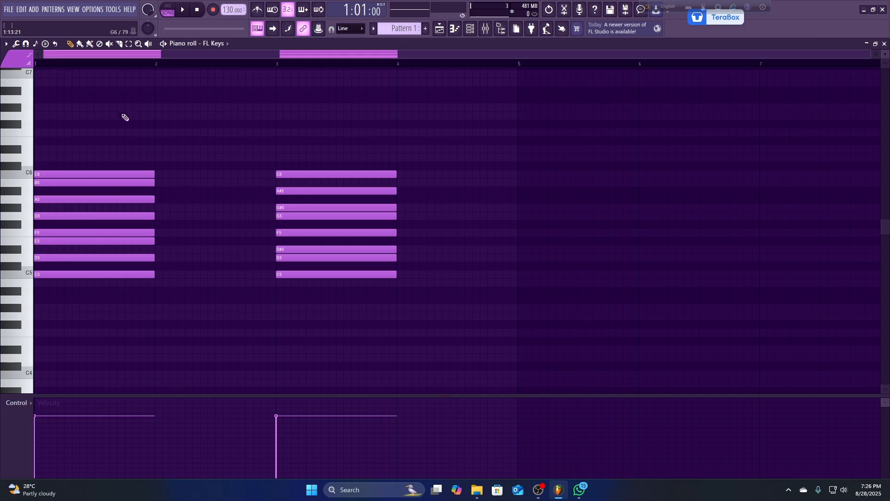
Set the piano roll's scale highlighting to Minor Harmonic with root note C
{"action": "left_click", "coordinate": [6, 45]}
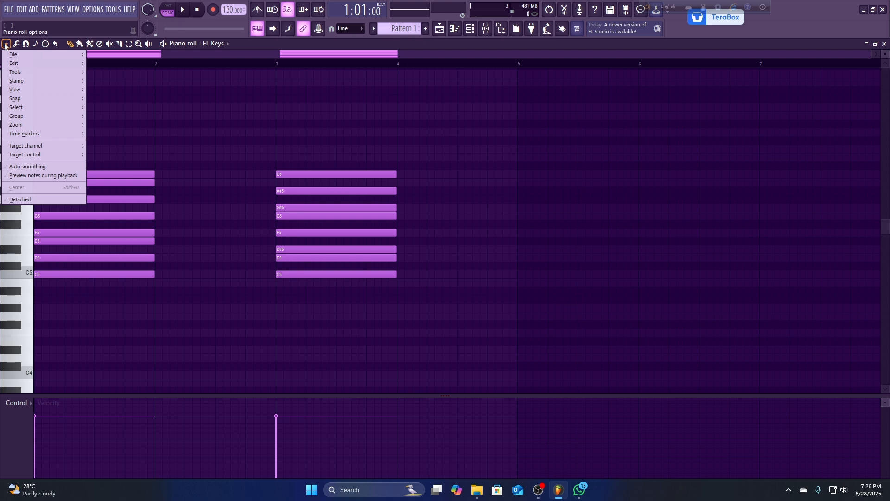
{"action": "mouse_move", "coordinate": [16, 90]}
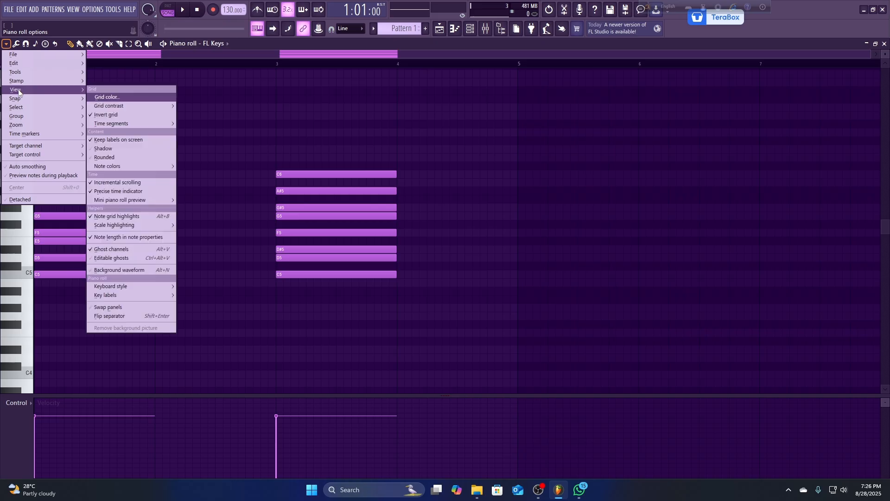
{"action": "mouse_move", "coordinate": [165, 224]}
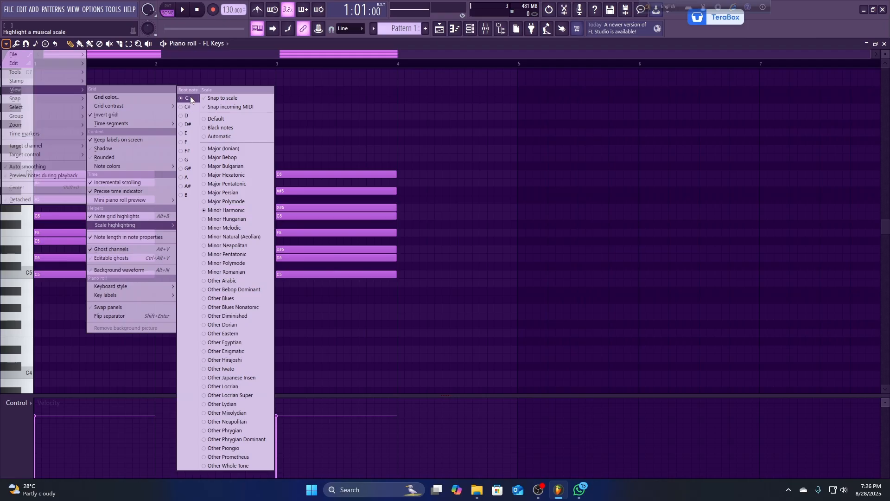
{"action": "left_click", "coordinate": [216, 210]}
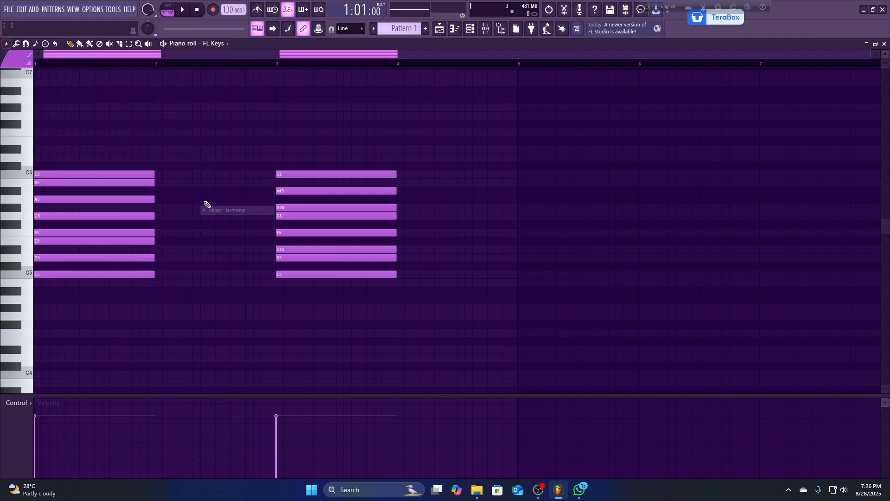
Change the piano roll's scale highlighting to Major (Ionian) with root note C
{"action": "left_click", "coordinate": [5, 43]}
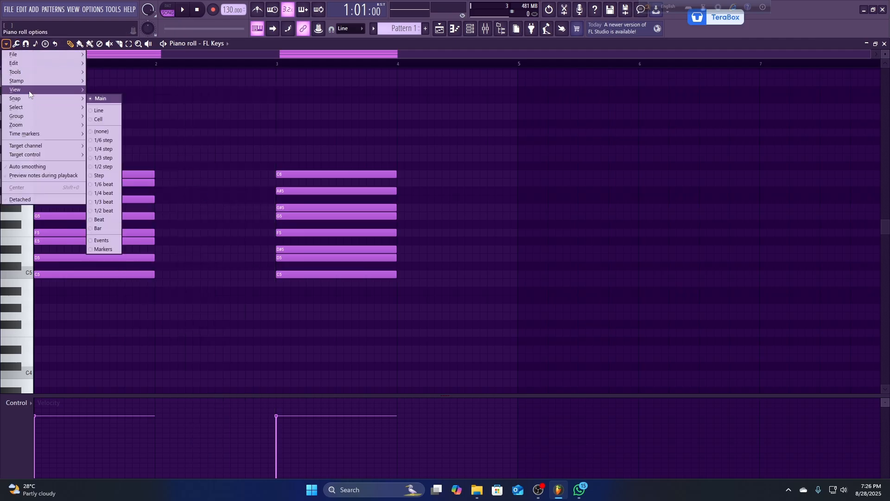
{"action": "mouse_move", "coordinate": [124, 223]}
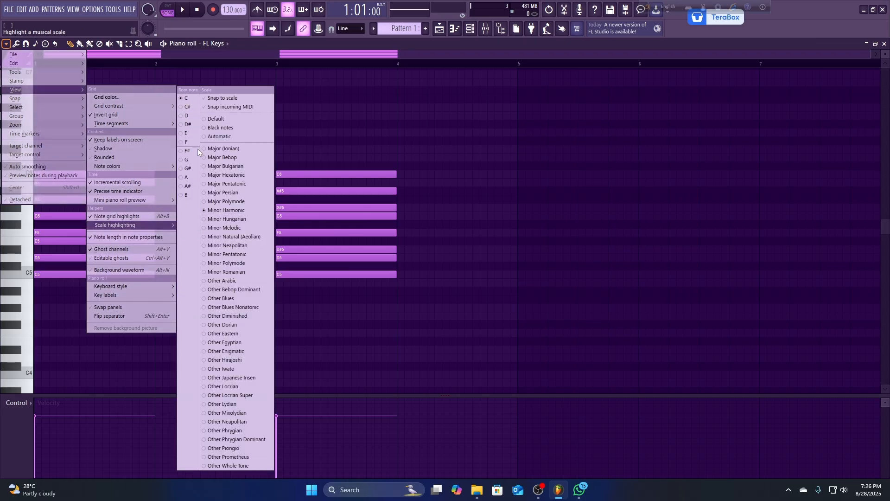
{"action": "left_click", "coordinate": [215, 148]}
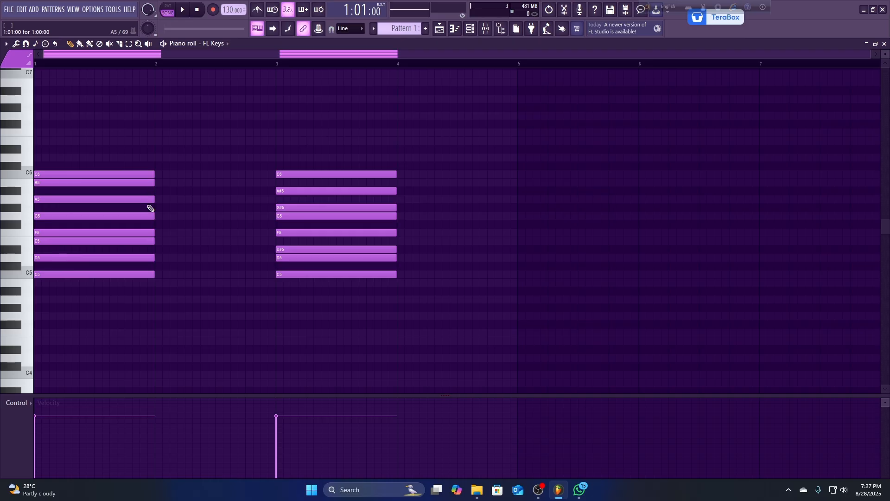
{"action": "scroll", "coordinate": [148, 205], "scroll_direction": "up", "scroll_amount": 6}
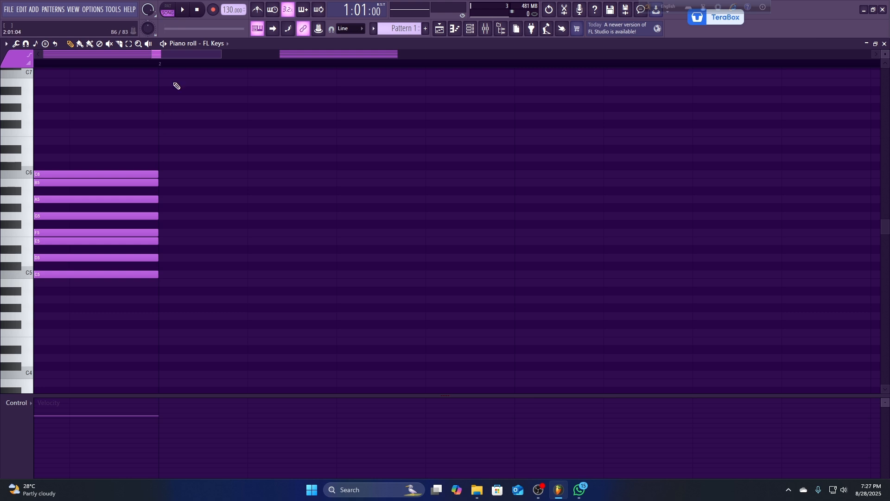
{"action": "scroll", "coordinate": [179, 71], "scroll_direction": "down", "scroll_amount": 4}
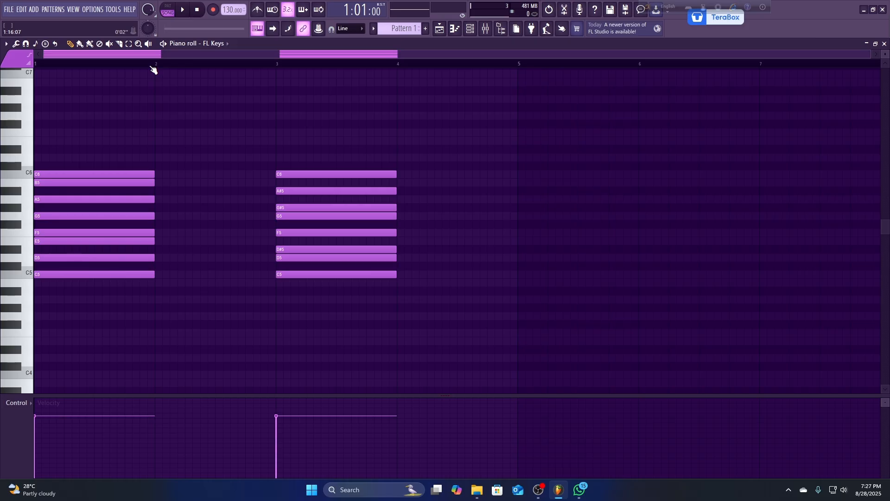
{"action": "scroll", "coordinate": [153, 70], "scroll_direction": "up", "scroll_amount": 3}
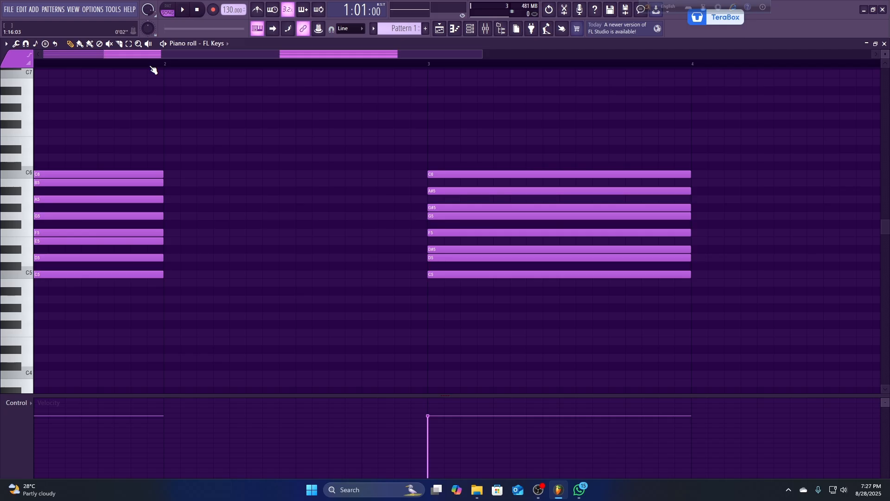
{"action": "scroll", "coordinate": [153, 69], "scroll_direction": "down", "scroll_amount": 3}
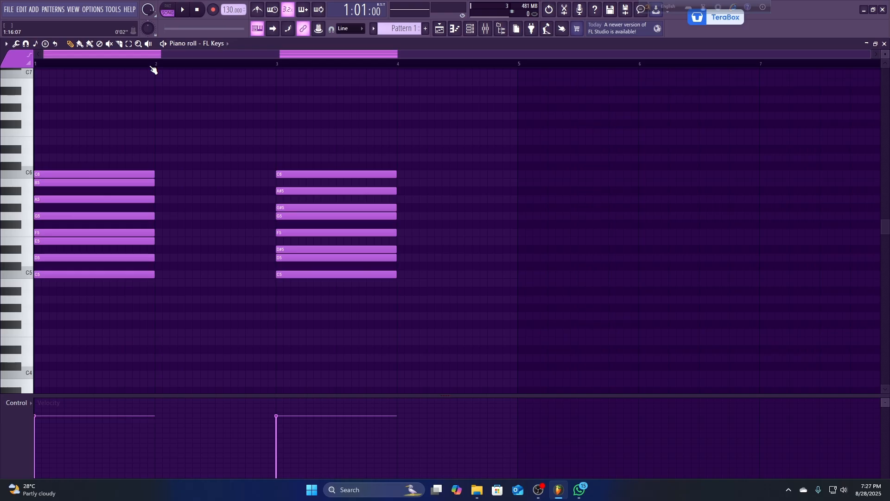
{"action": "scroll", "coordinate": [153, 70], "scroll_direction": "up", "scroll_amount": 3}
{"action": "scroll", "coordinate": [153, 70], "scroll_direction": "down", "scroll_amount": 2}
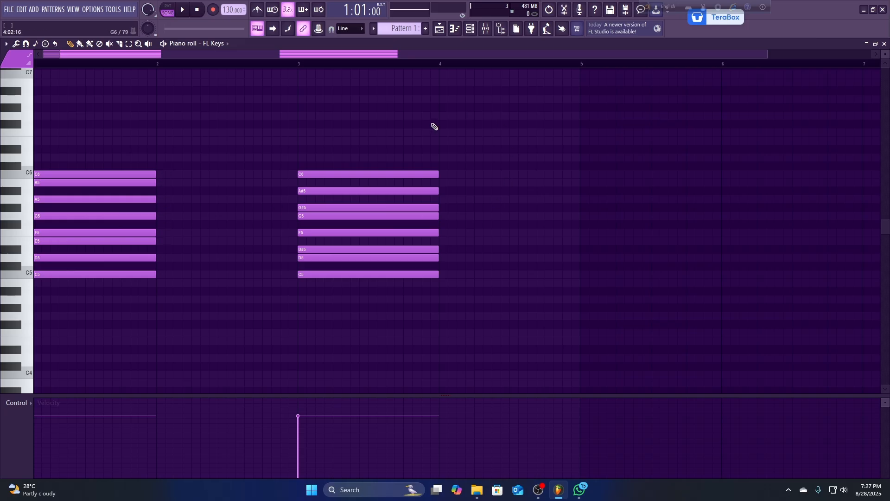
Build a C major chord at bar 2 from one-bar C5, E5 and G5 notes
{"action": "left_click", "coordinate": [110, 277]}
{"action": "left_click", "coordinate": [161, 276]}
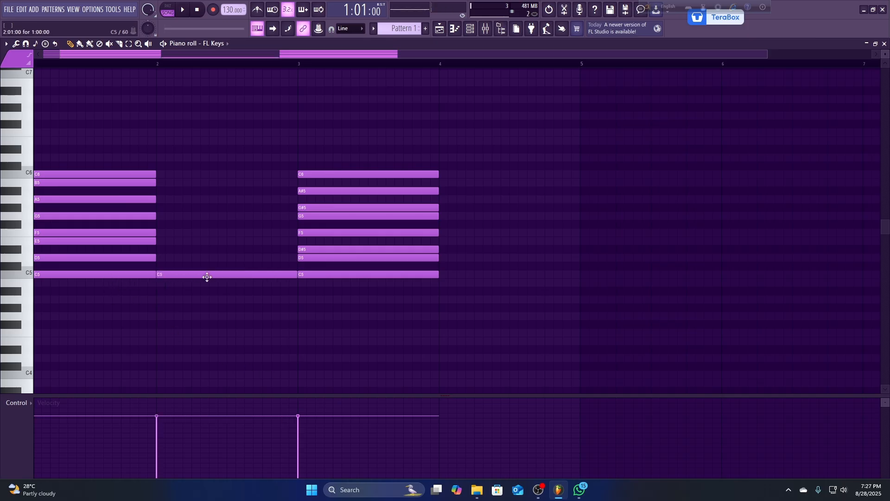
{"action": "left_click", "coordinate": [160, 242]}
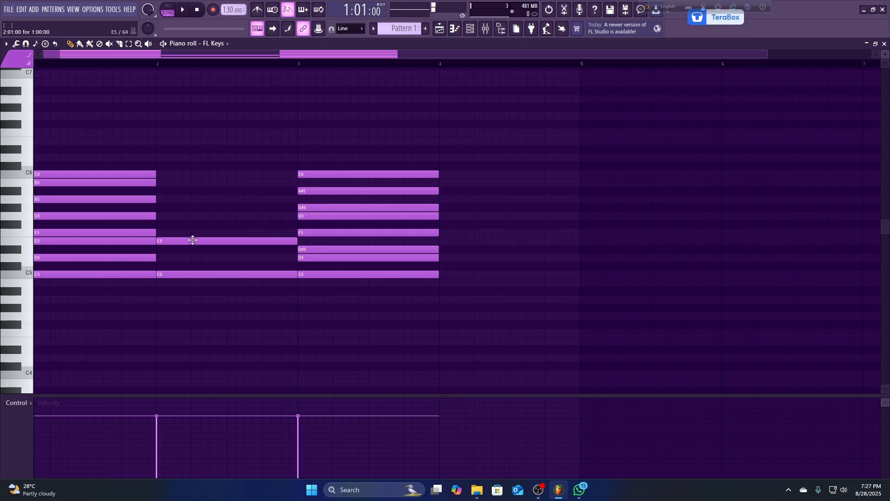
{"action": "left_click", "coordinate": [166, 217]}
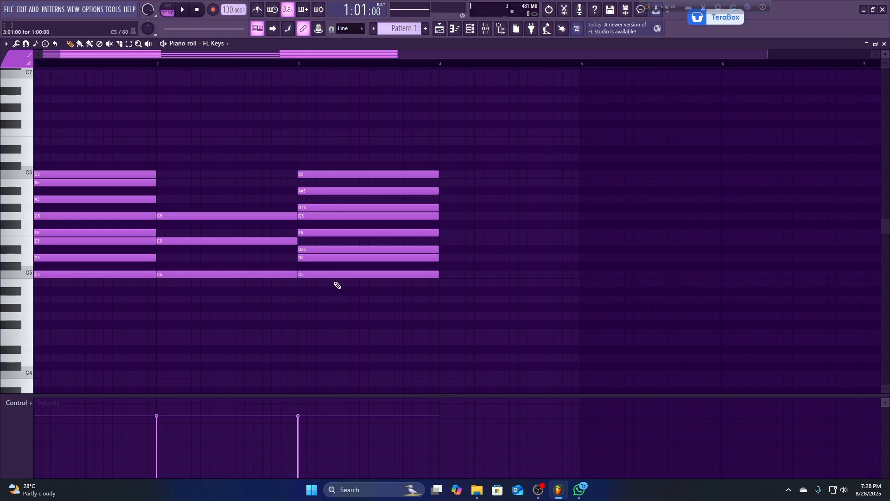
Build a C minor chord at bar 4 from one-bar C5, D#5 and G5 notes
{"action": "left_click", "coordinate": [447, 274]}
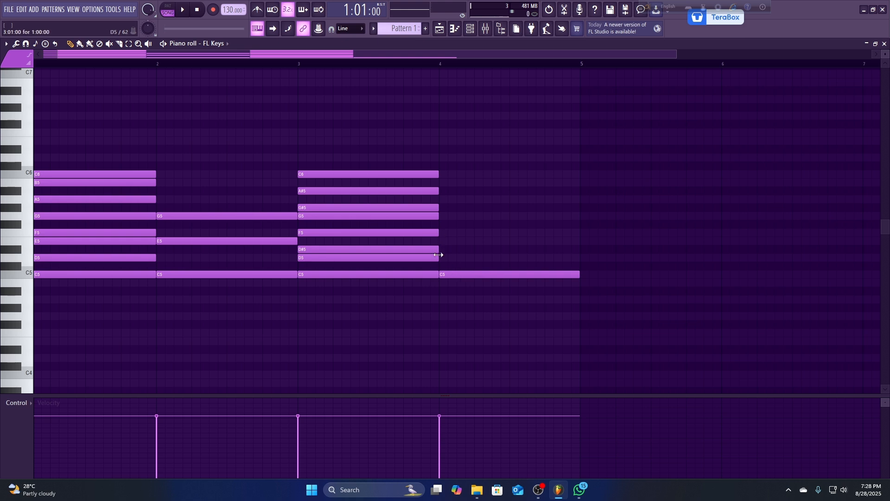
{"action": "left_click", "coordinate": [442, 250]}
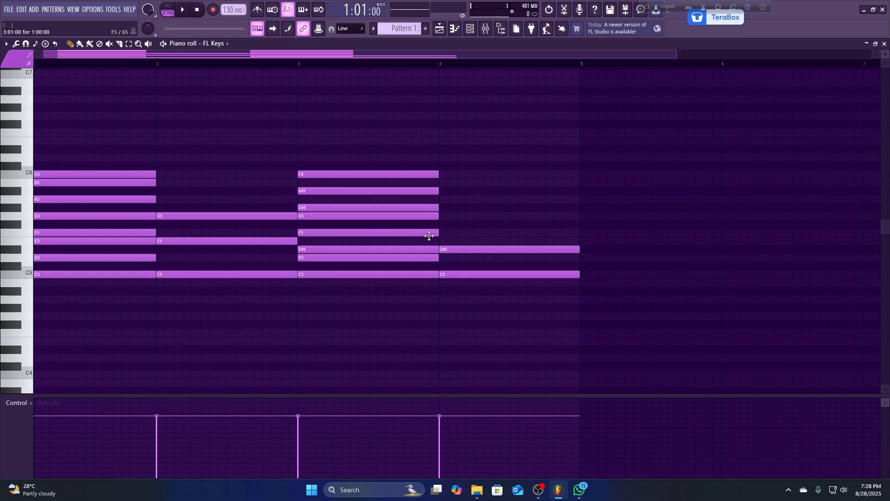
{"action": "left_click", "coordinate": [447, 217]}
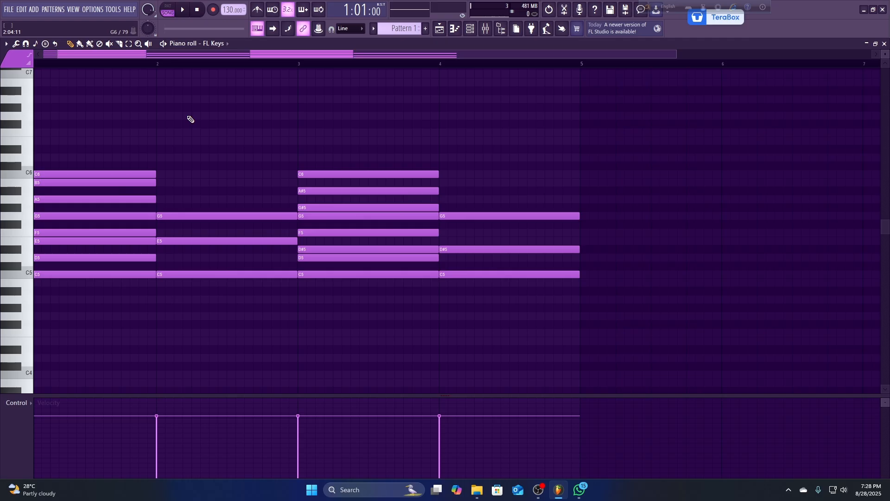
Audition the C major chord at bar 2 and the C minor chord at bar 4
{"action": "scroll", "coordinate": [204, 70], "scroll_direction": "down", "scroll_amount": 2}
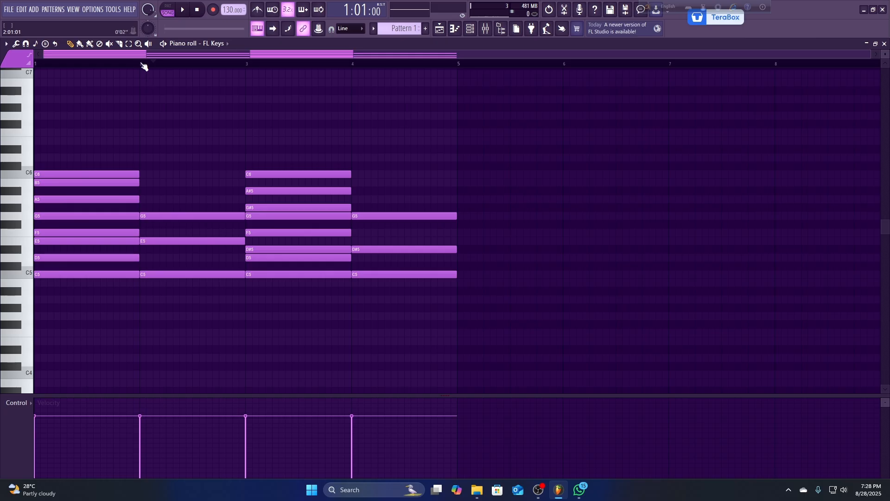
{"action": "key", "text": "space"}
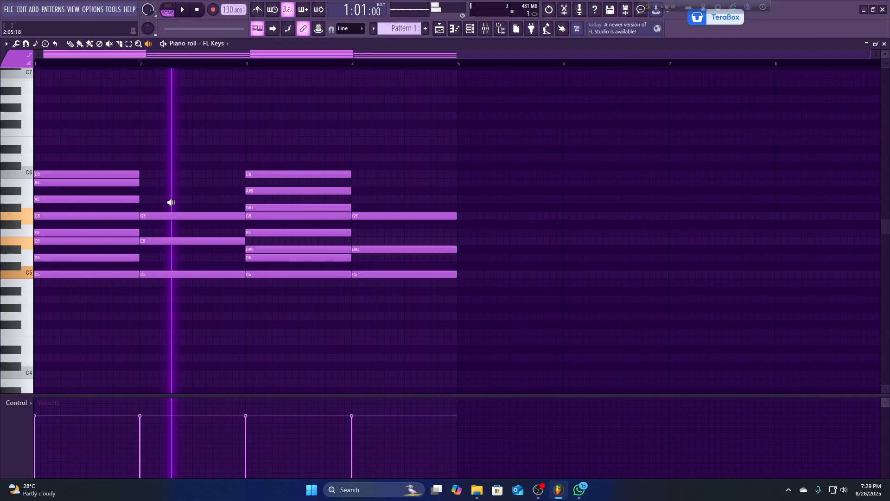
{"action": "left_click", "coordinate": [398, 182]}
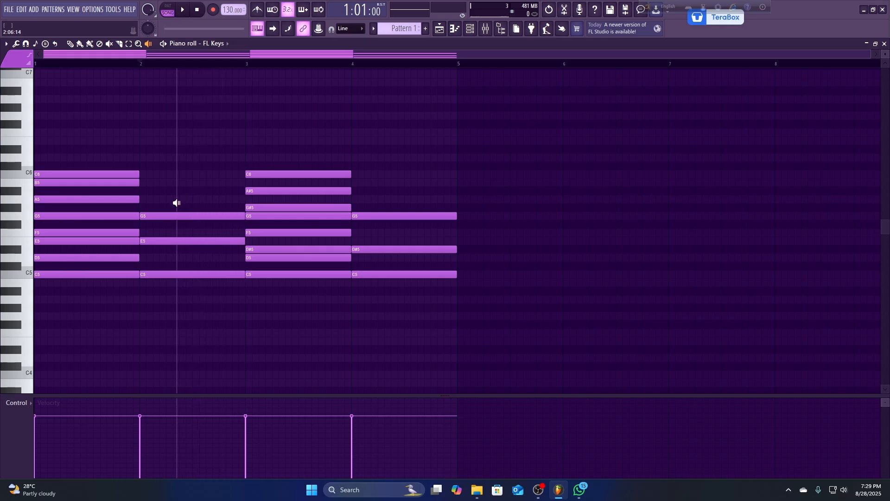
{"action": "key", "text": "ctrl+s"}
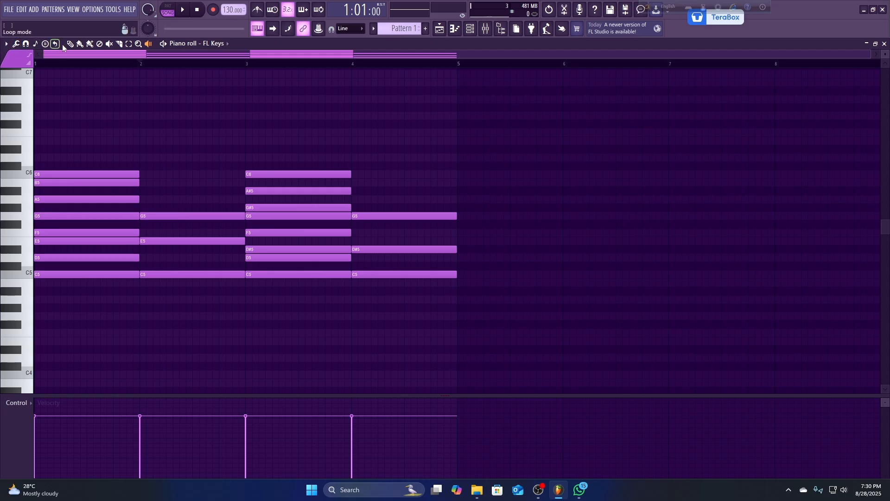
Select all three notes of the C major chord at bar 2, then single out individual notes in both chords
{"action": "left_click_drag", "start_coordinate": [185, 211], "coordinate": [183, 302]}
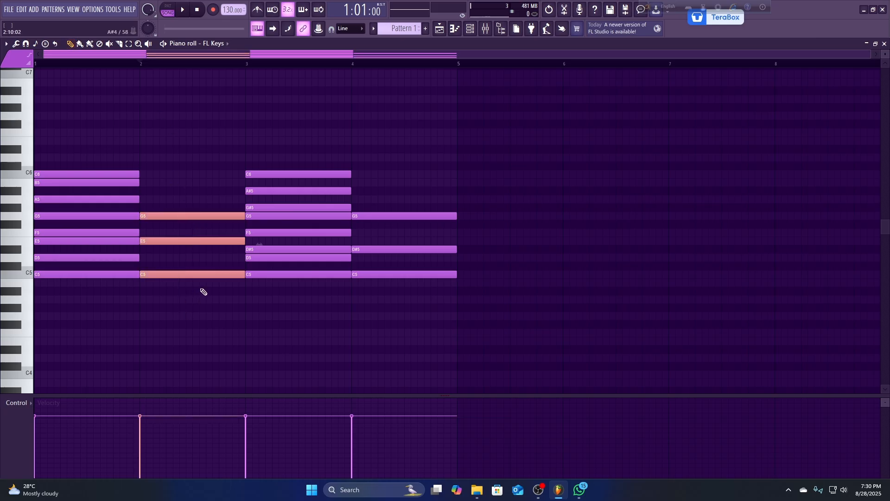
{"action": "left_click", "coordinate": [203, 291]}
{"action": "right_click", "coordinate": [200, 291]}
{"action": "left_click", "coordinate": [207, 276]}
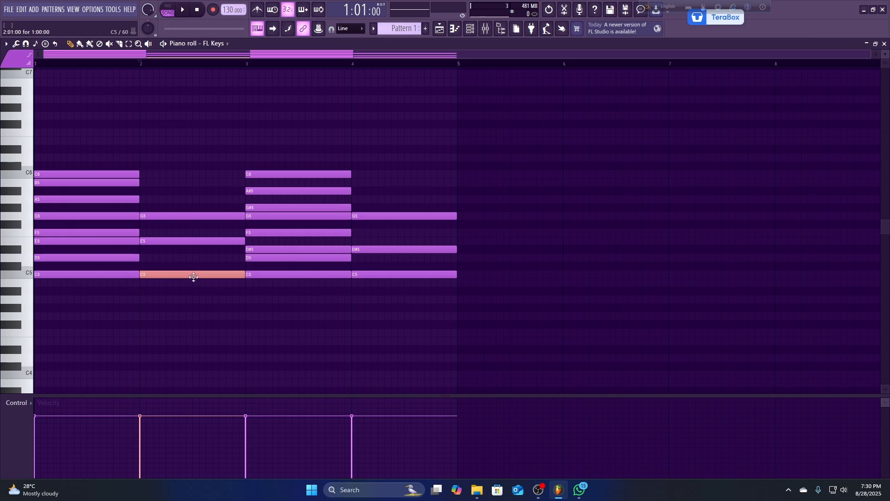
{"action": "left_click", "coordinate": [370, 275]}
{"action": "left_click", "coordinate": [233, 275]}
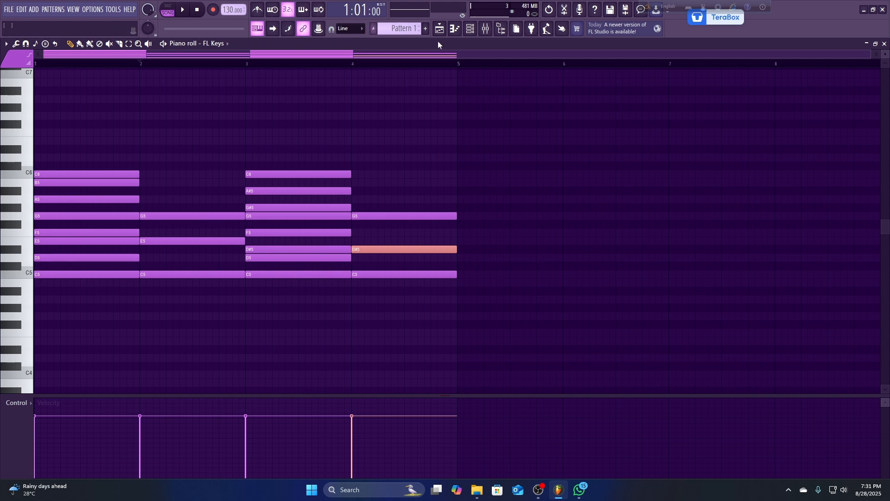
Show the Playlist, then switch to the Mixer
{"action": "left_click", "coordinate": [440, 29]}
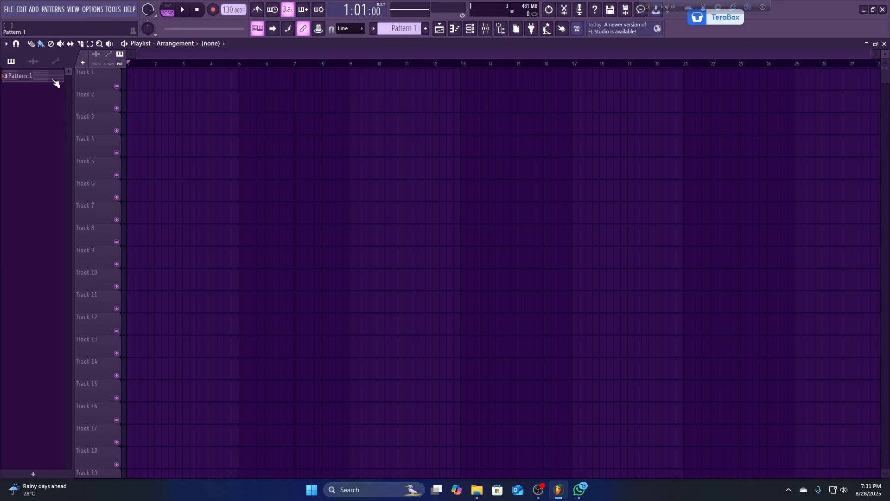
{"action": "left_click", "coordinate": [486, 28]}
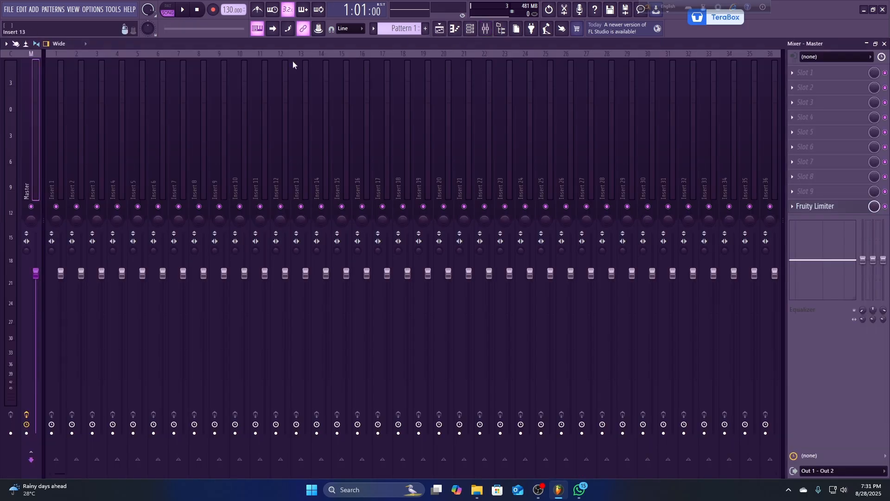